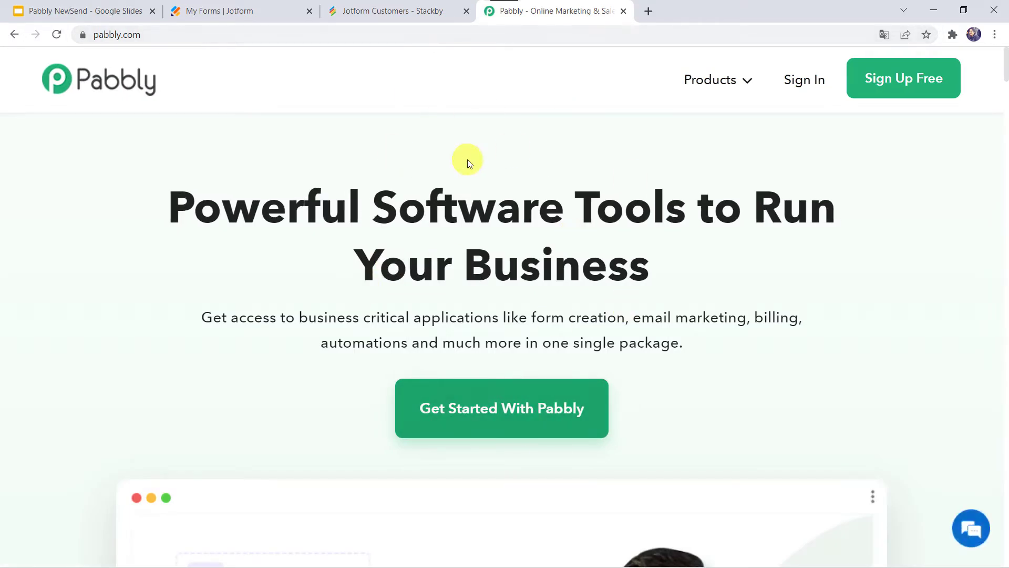
Go to the Pabbly Connect product page and sign in to reach the All Apps dashboard
{"action": "mouse_move", "coordinate": [724, 80]}
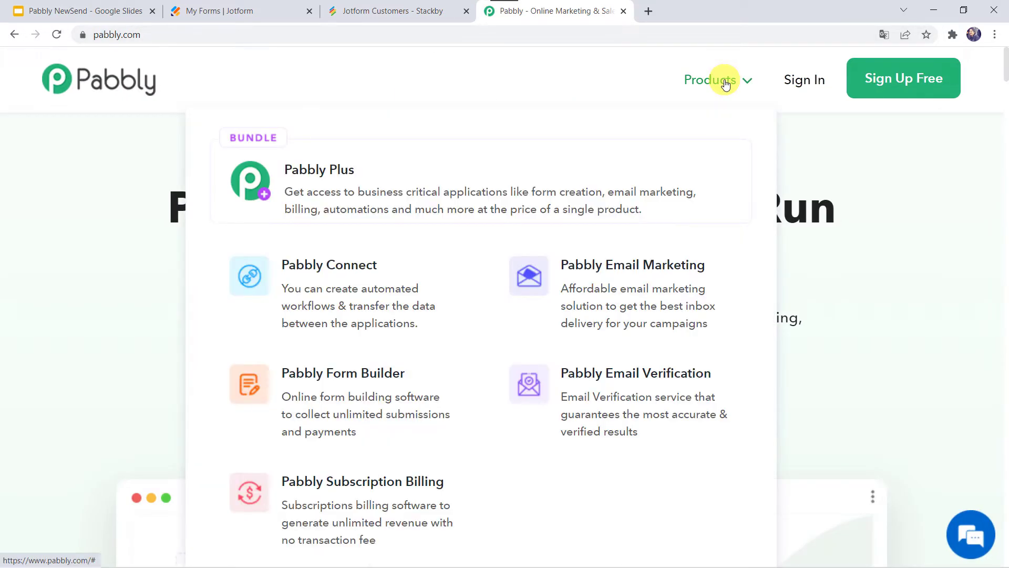
{"action": "left_click", "coordinate": [327, 285]}
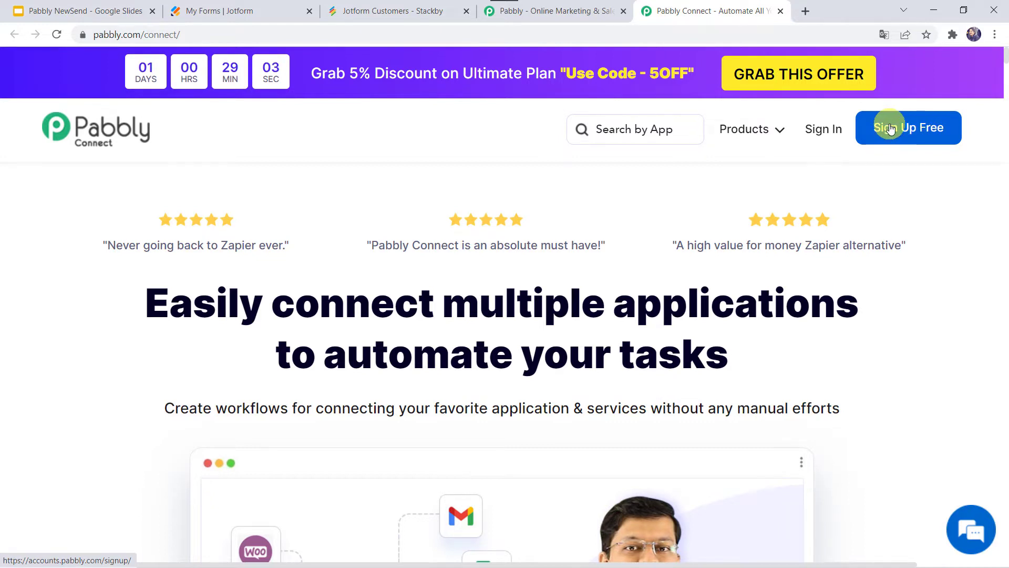
{"action": "left_click", "coordinate": [889, 128]}
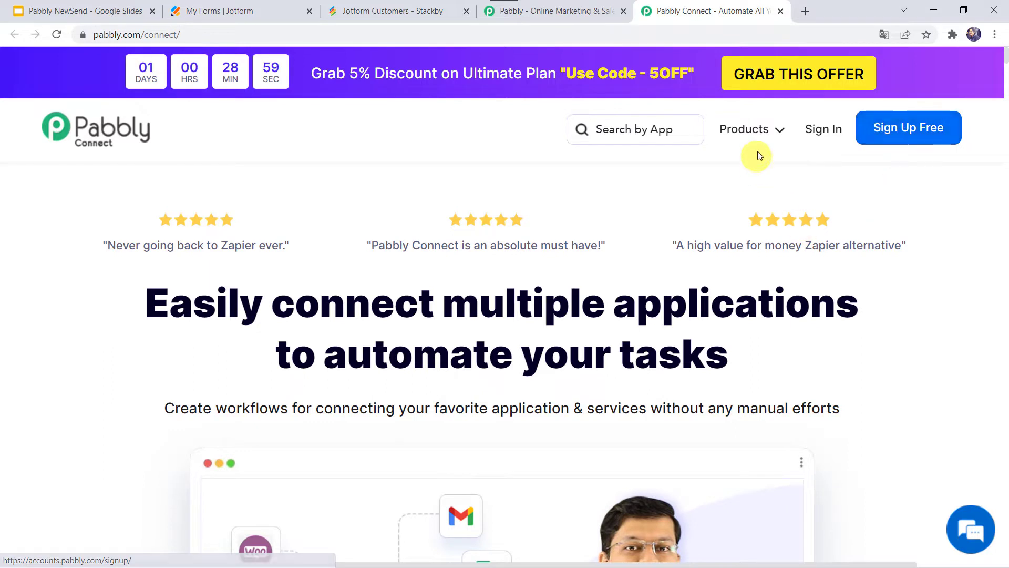
{"action": "left_click", "coordinate": [823, 132]}
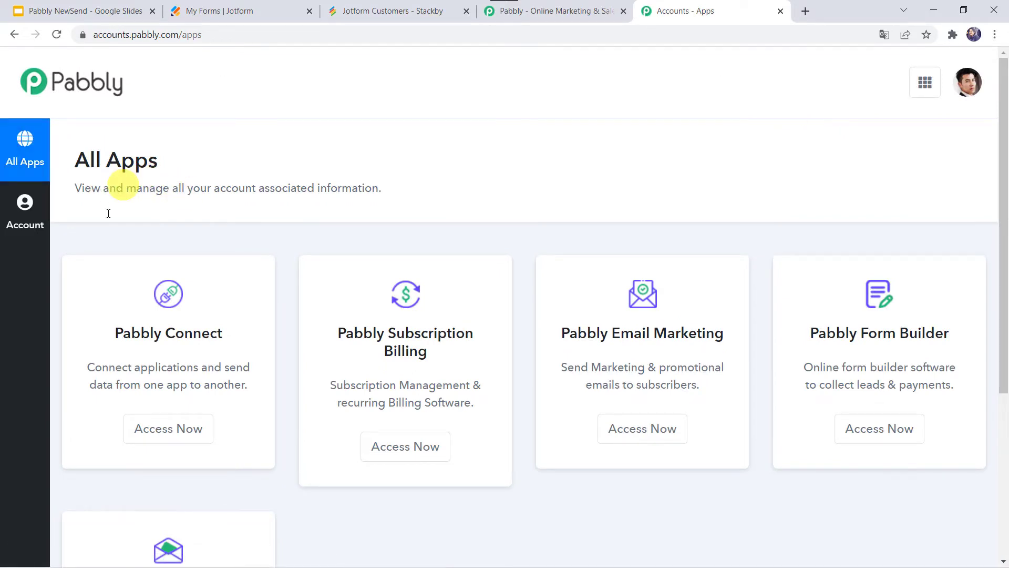
Open Pabbly Connect and create a workflow named 'Jotform to Stackby Integration'
{"action": "left_click", "coordinate": [169, 429]}
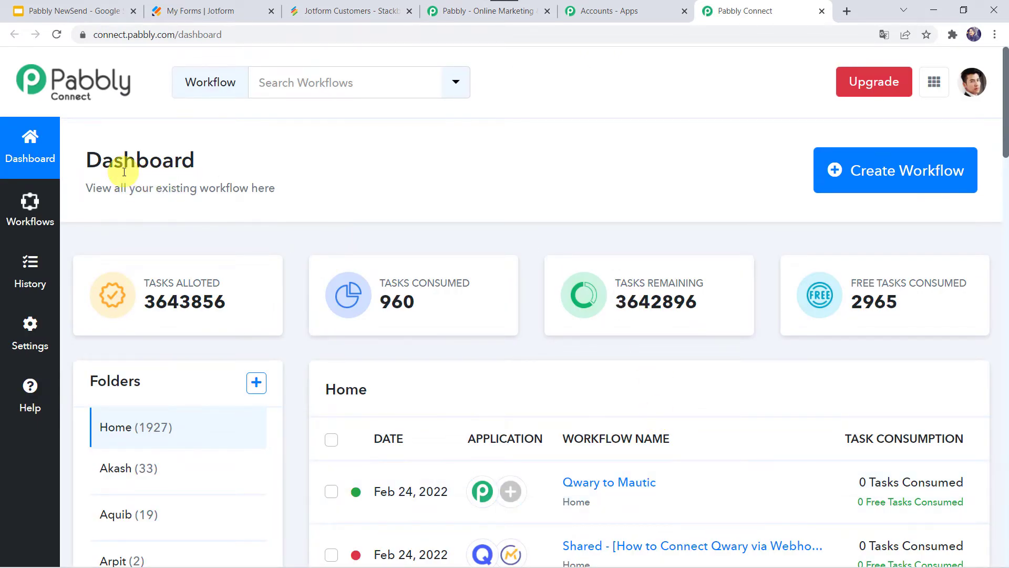
{"action": "scroll", "coordinate": [677, 513], "scroll_direction": "down", "scroll_amount": 6}
{"action": "scroll", "coordinate": [678, 514], "scroll_direction": "up", "scroll_amount": 6}
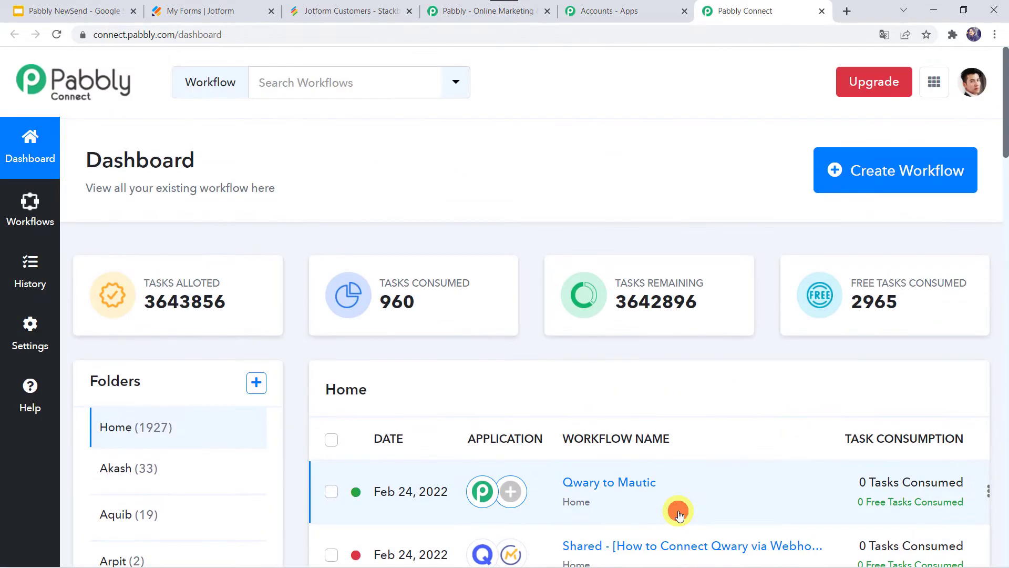
{"action": "left_click", "coordinate": [871, 179]}
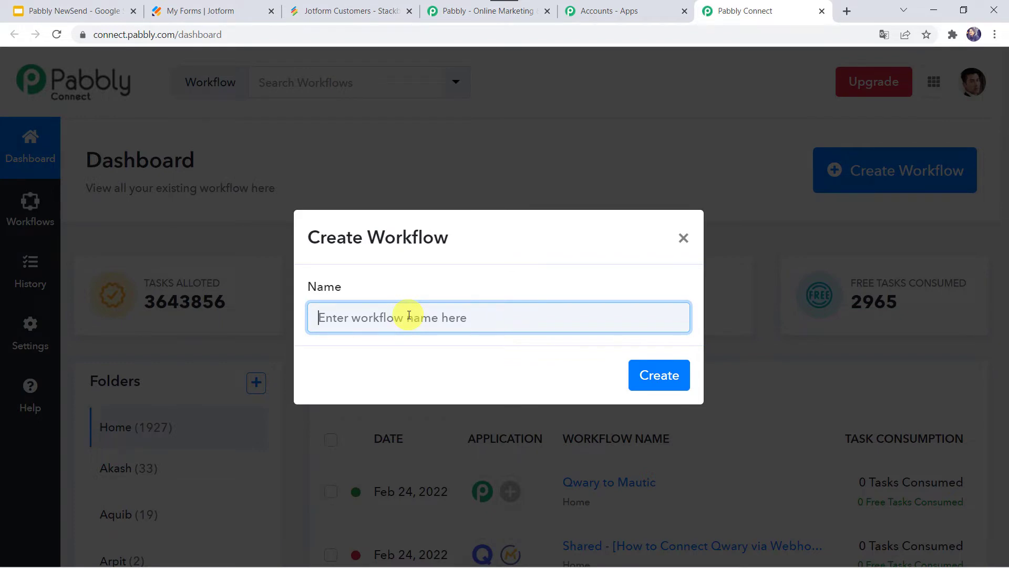
{"action": "type", "text": "Jotform to Stackby Integration"}
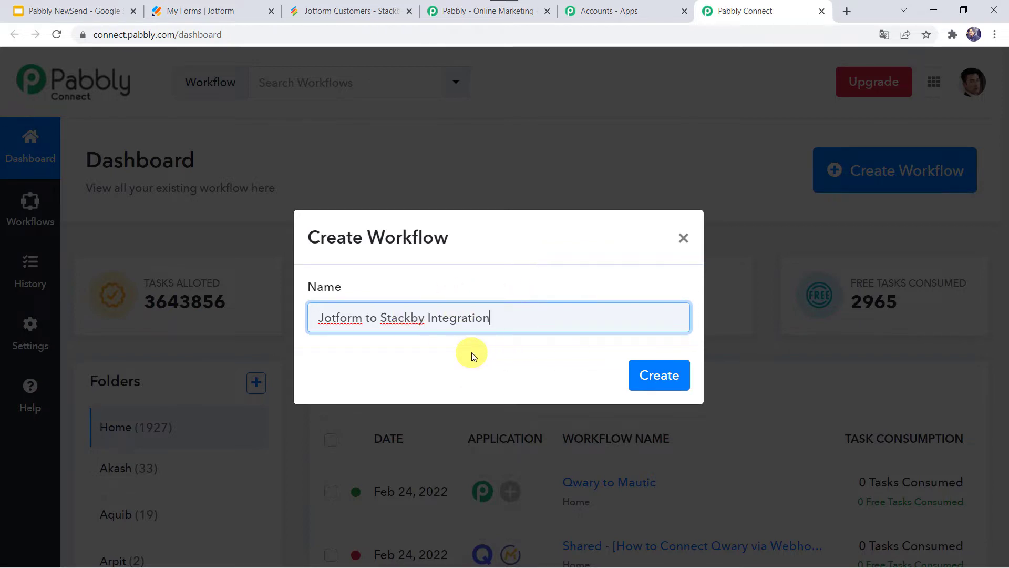
{"action": "left_click", "coordinate": [662, 376]}
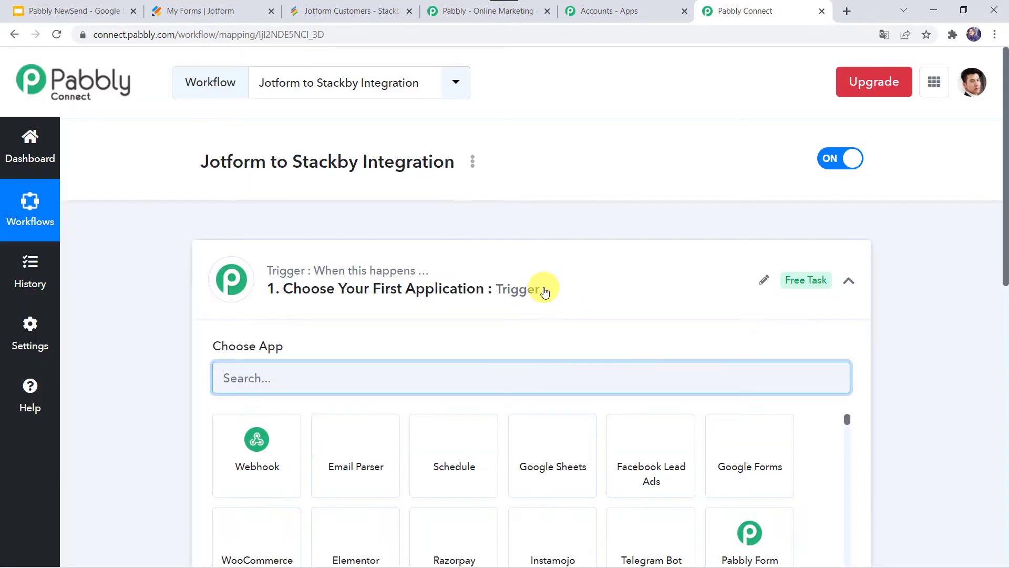
Set the workflow trigger to JotForm with the New Response event
{"action": "left_click", "coordinate": [544, 290]}
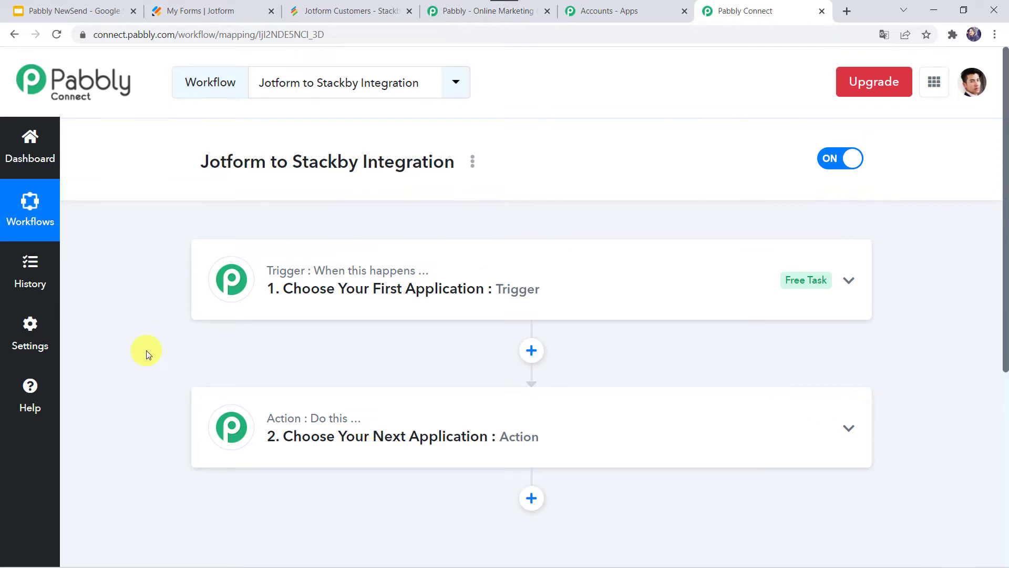
{"action": "left_click", "coordinate": [528, 283]}
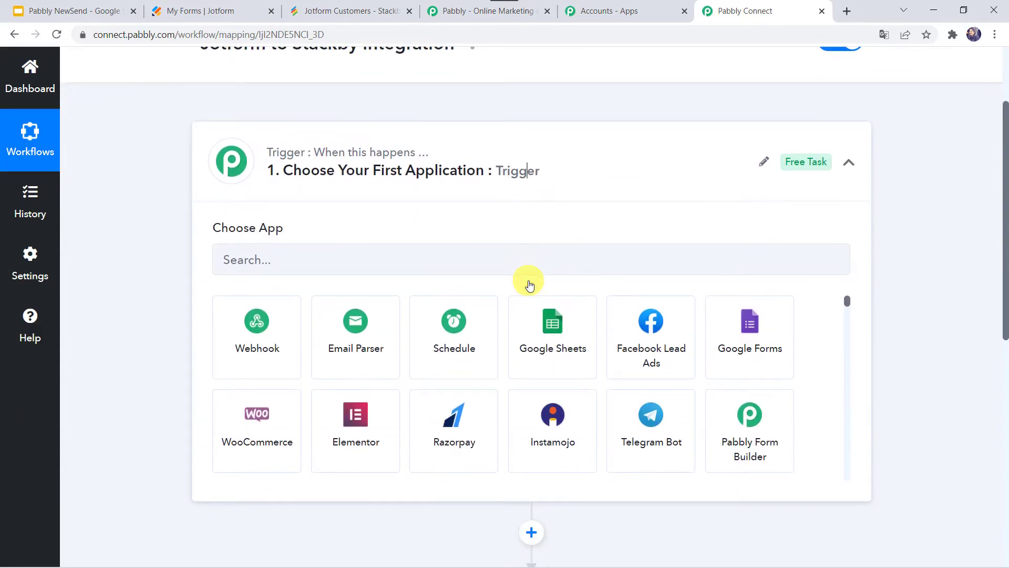
{"action": "left_click", "coordinate": [436, 262]}
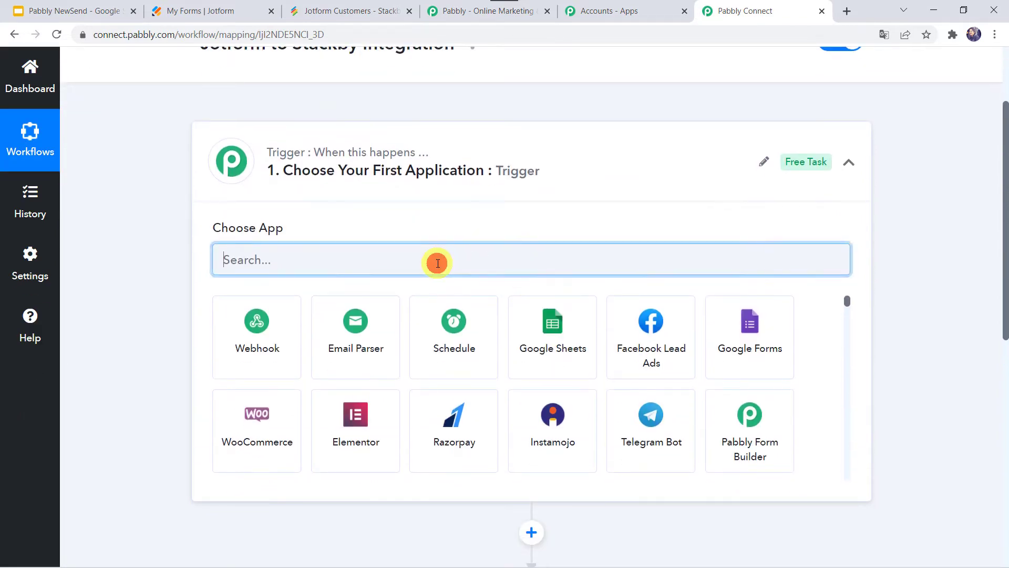
{"action": "type", "text": "Jot"}
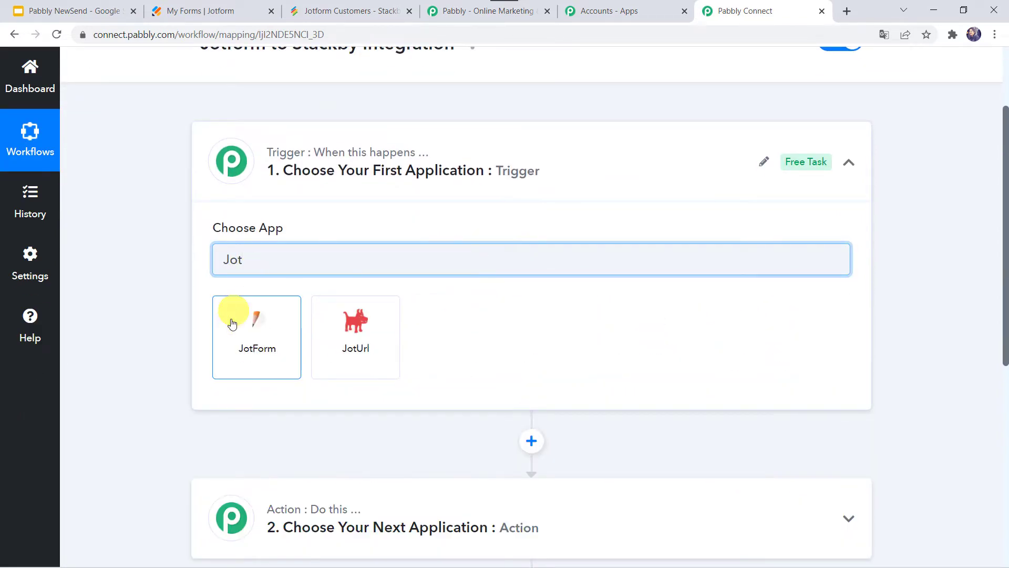
{"action": "left_click", "coordinate": [237, 337]}
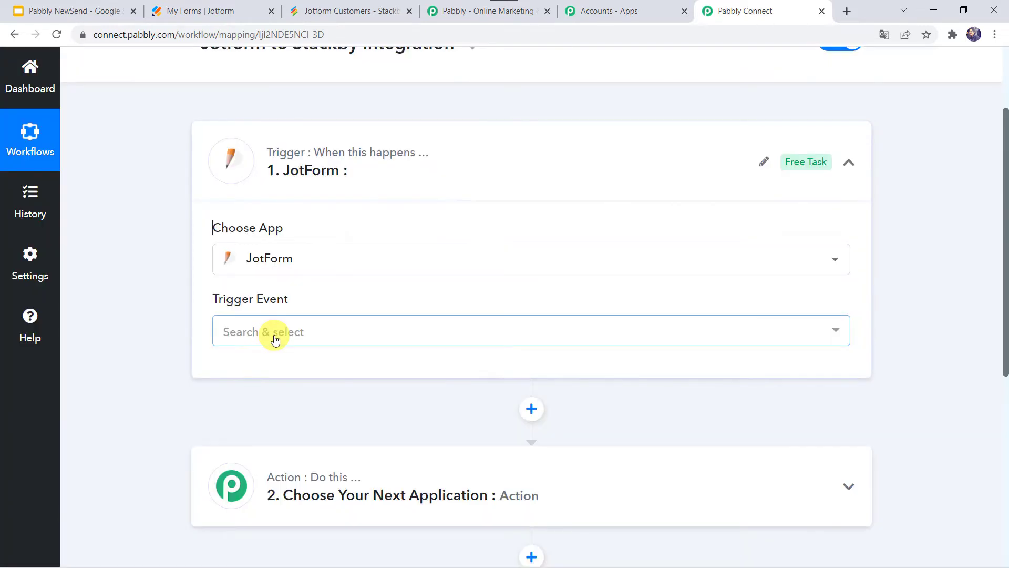
{"action": "left_click", "coordinate": [269, 332]}
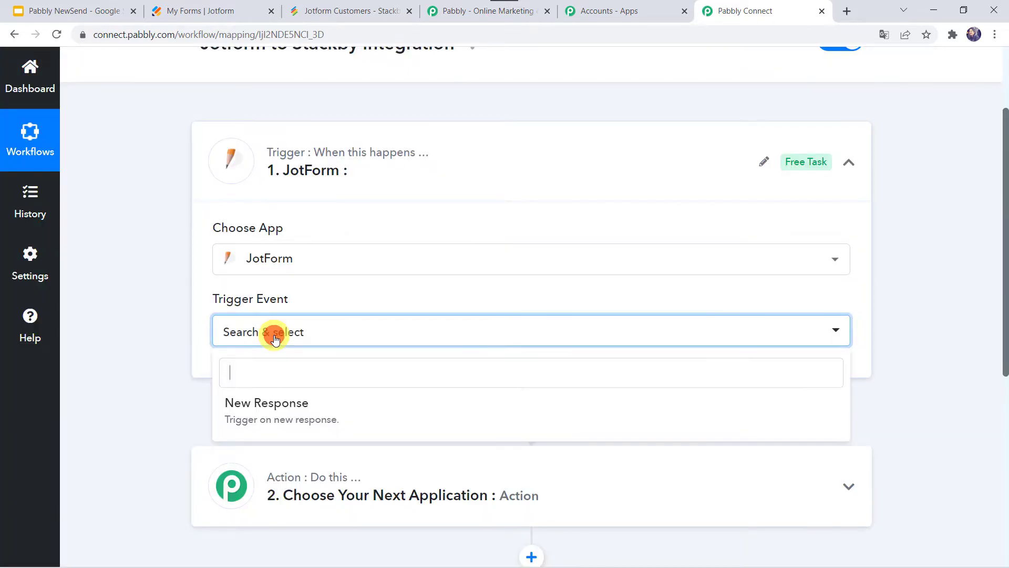
{"action": "left_click", "coordinate": [262, 403]}
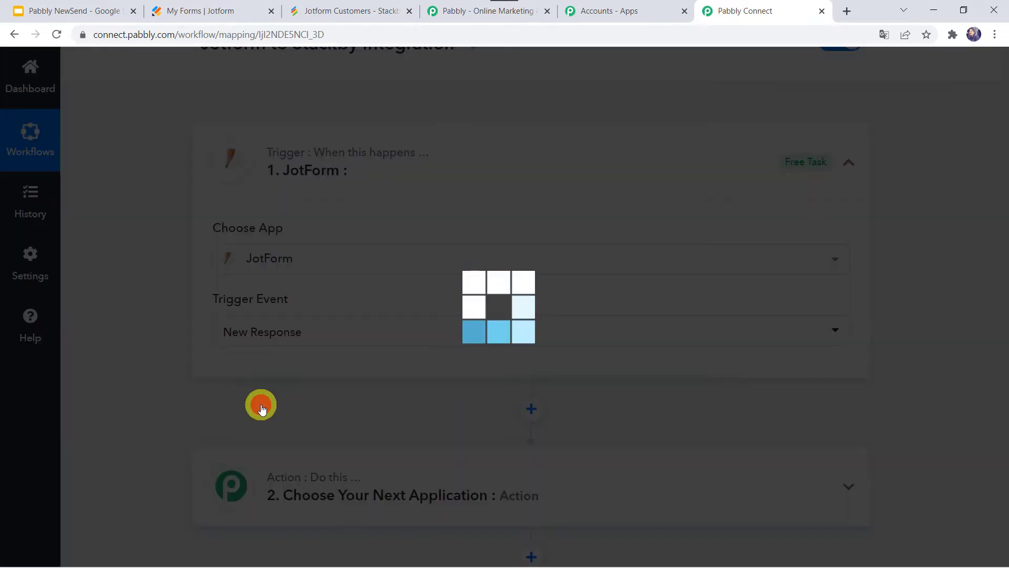
{"action": "scroll", "coordinate": [263, 408], "scroll_direction": "down", "scroll_amount": 4}
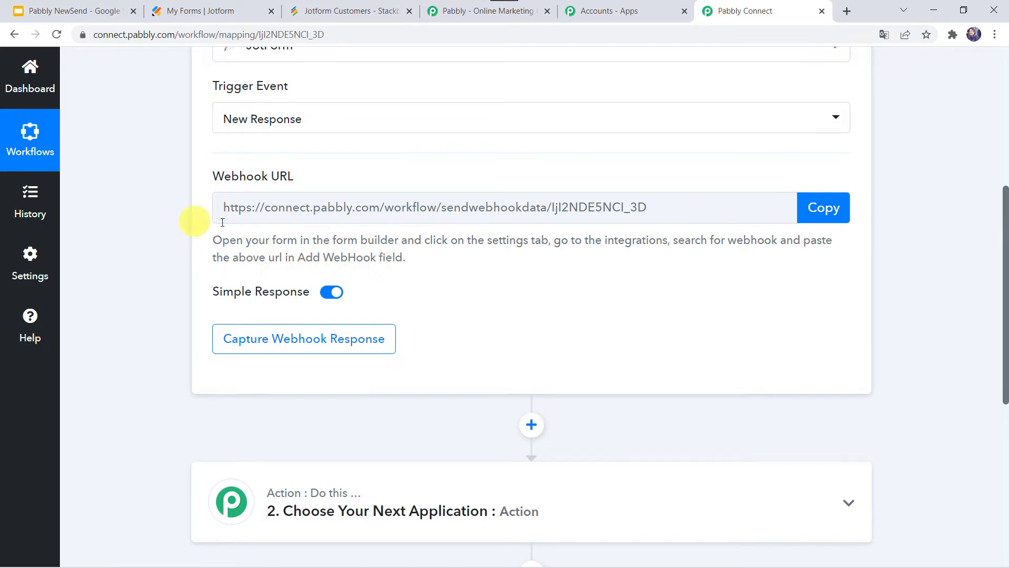
Edit the Stock Market Conference form, review its Name, Email and WhatsApp fields, then open Settings
{"action": "left_click", "coordinate": [208, 11]}
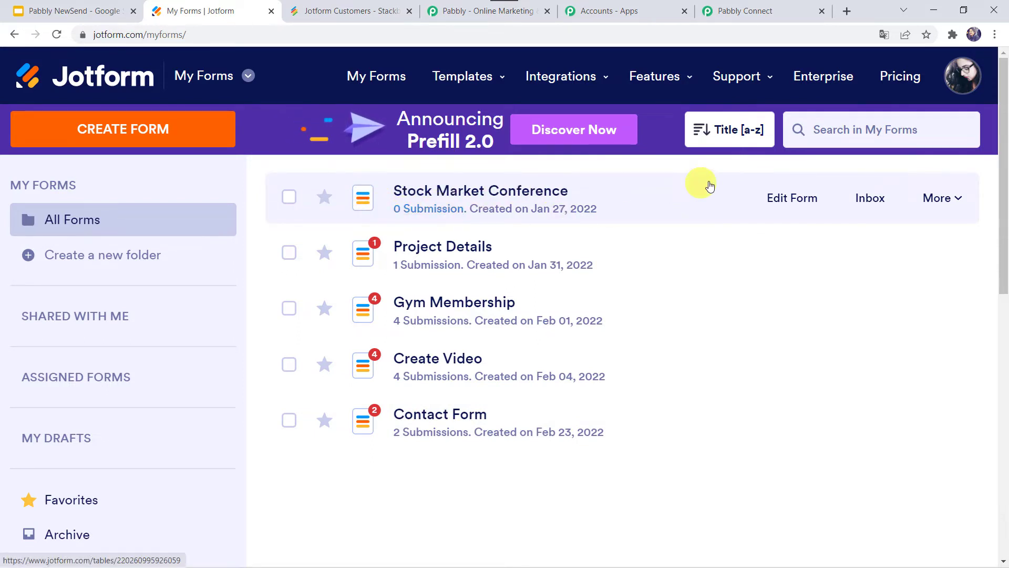
{"action": "left_click", "coordinate": [783, 200]}
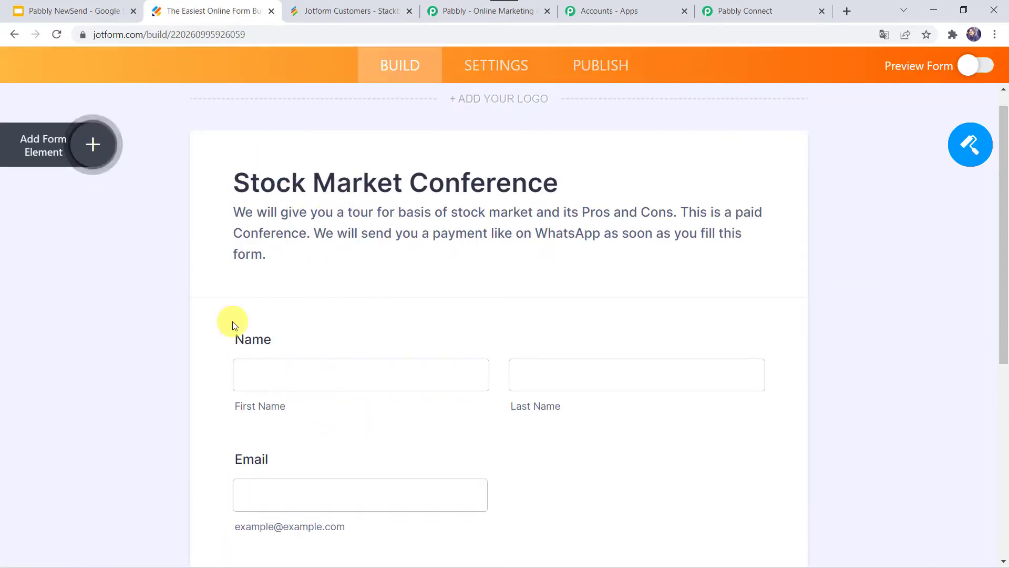
{"action": "scroll", "coordinate": [232, 321], "scroll_direction": "down", "scroll_amount": 2}
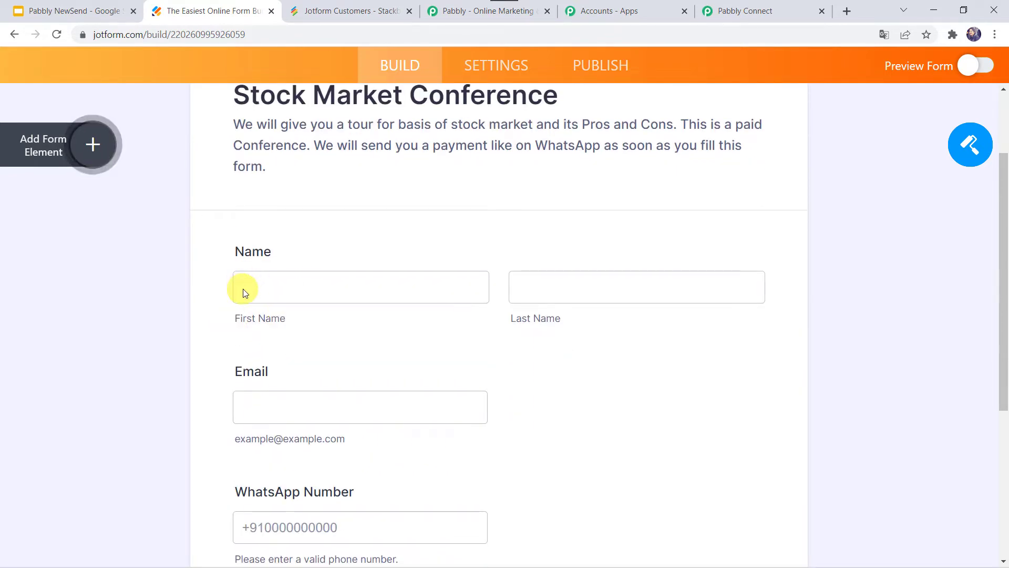
{"action": "scroll", "coordinate": [257, 429], "scroll_direction": "down", "scroll_amount": 3}
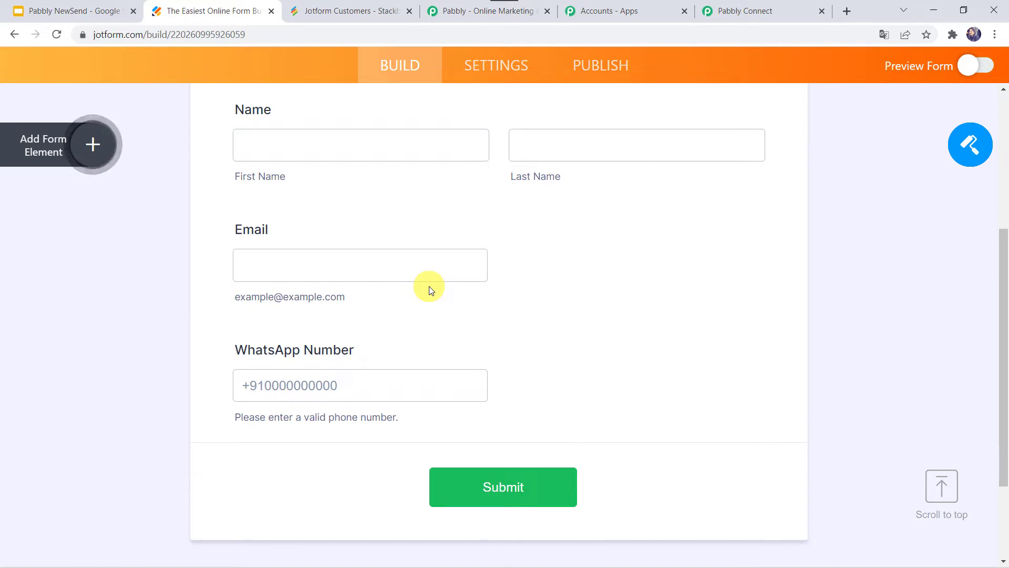
{"action": "left_click", "coordinate": [489, 71]}
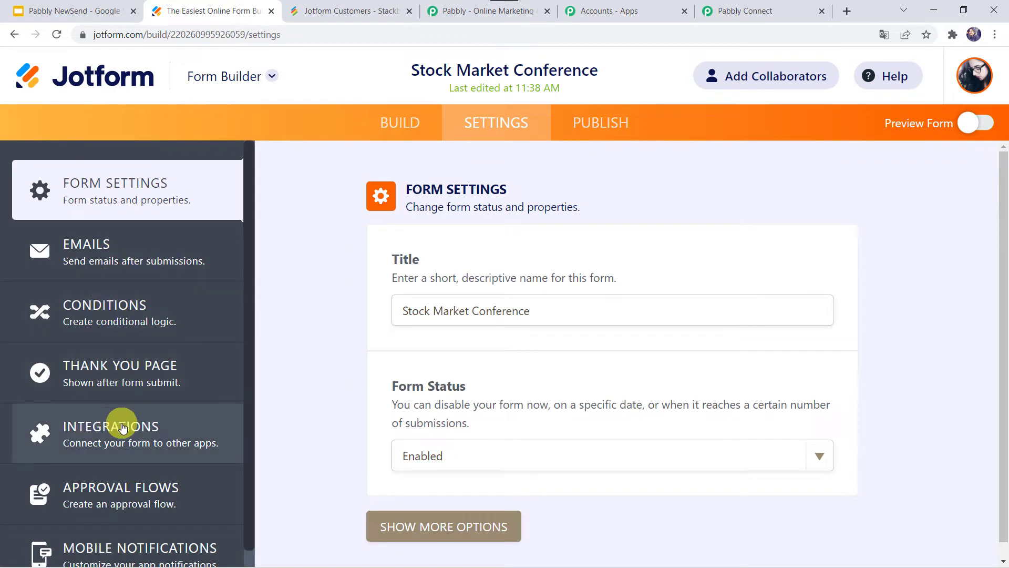
Find the WebHooks integration in Jotform and clear its default webhook address
{"action": "left_click", "coordinate": [111, 432]}
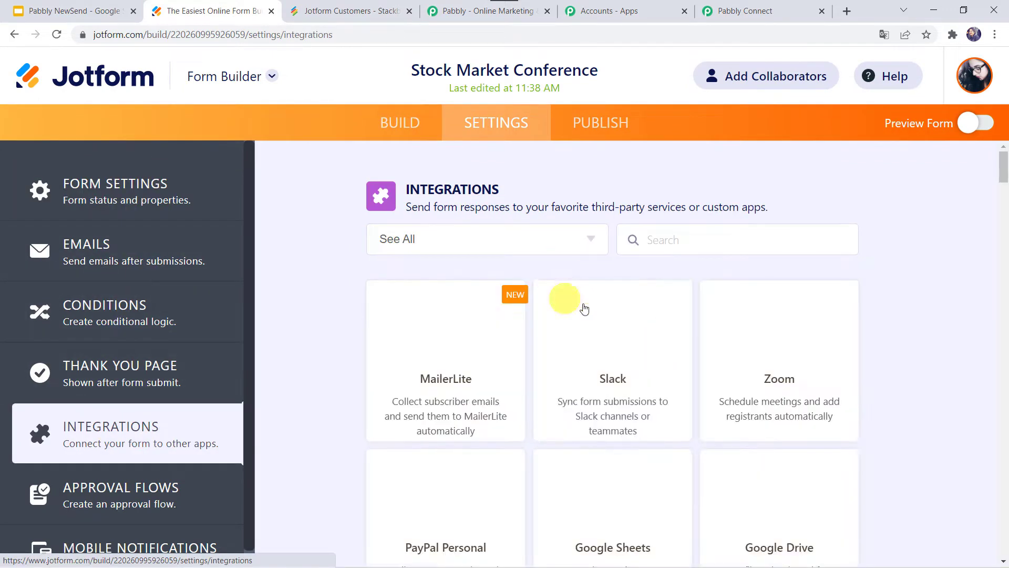
{"action": "left_click", "coordinate": [655, 243]}
{"action": "type", "text": "web"}
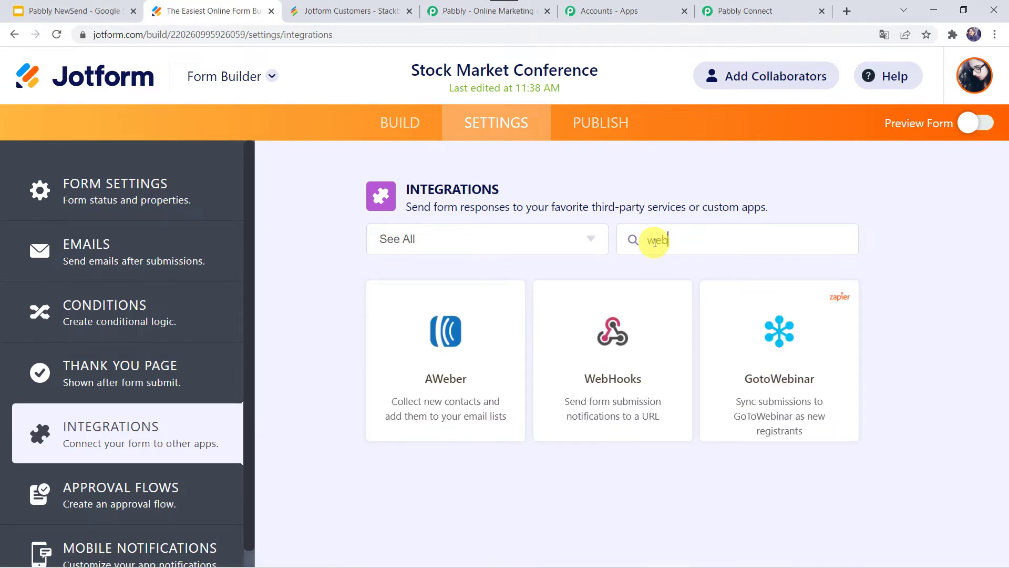
{"action": "left_click", "coordinate": [585, 416]}
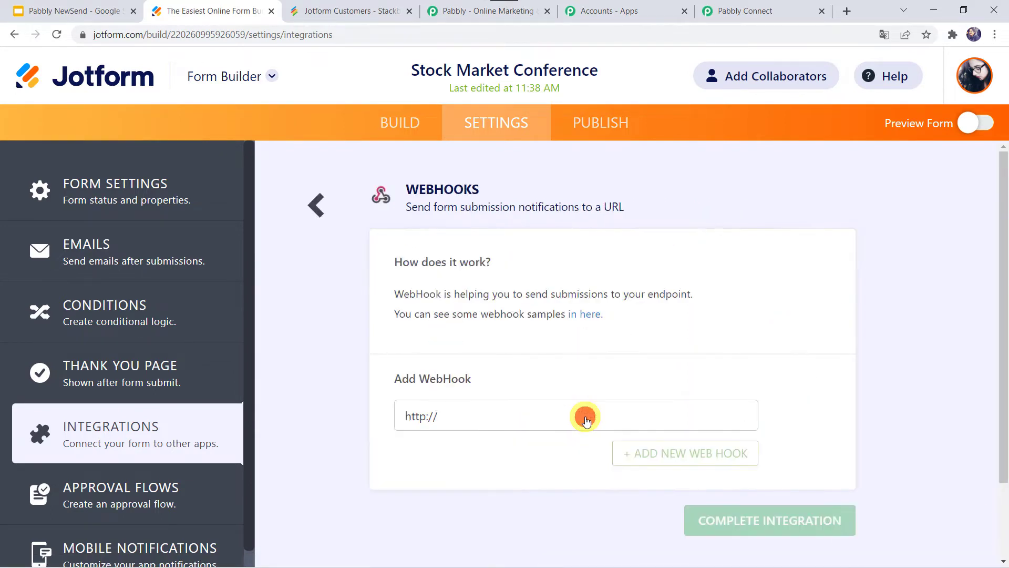
{"action": "left_click", "coordinate": [492, 419]}
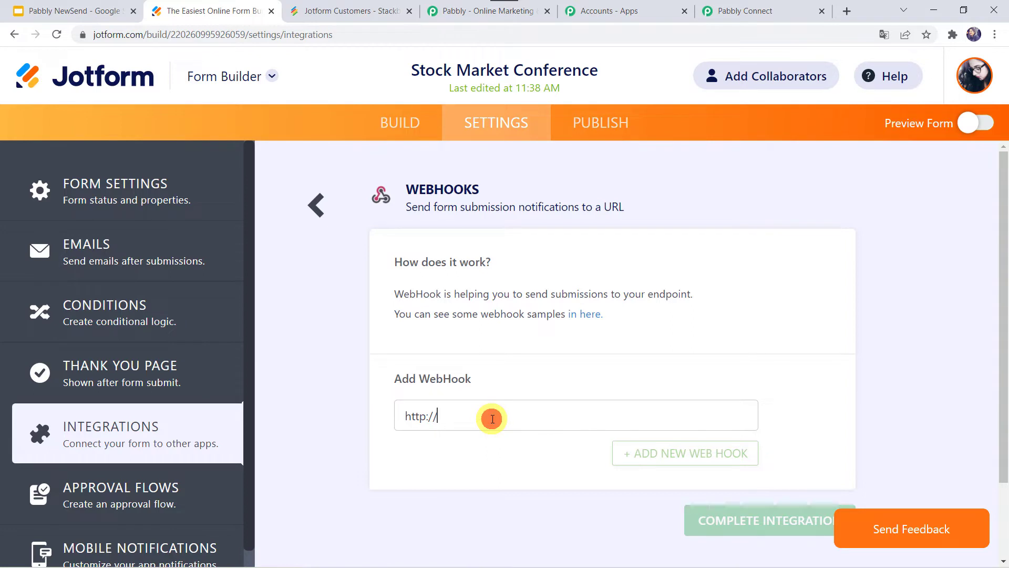
{"action": "key", "text": "ctrl+a"}
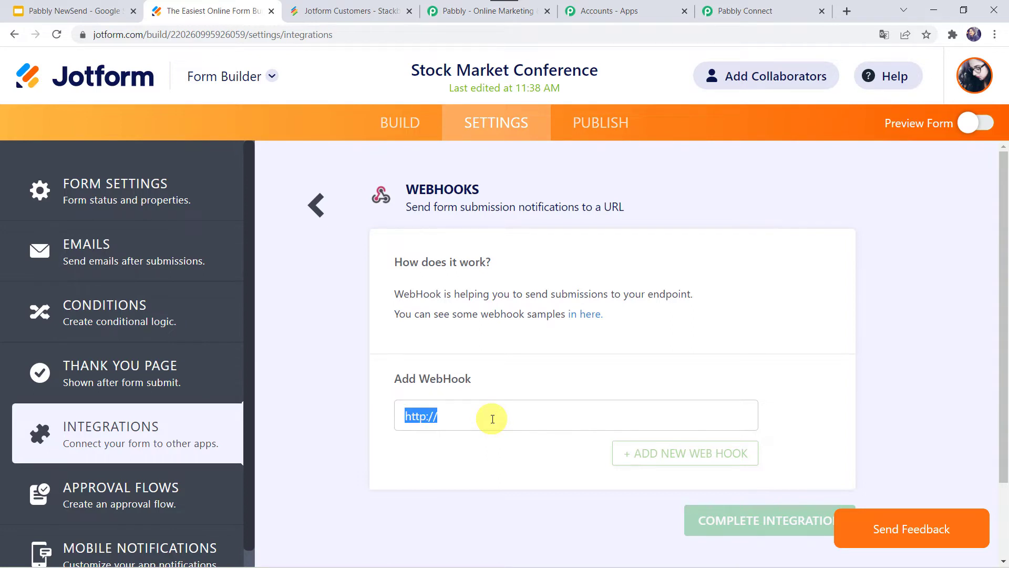
{"action": "key", "text": "BackSpace"}
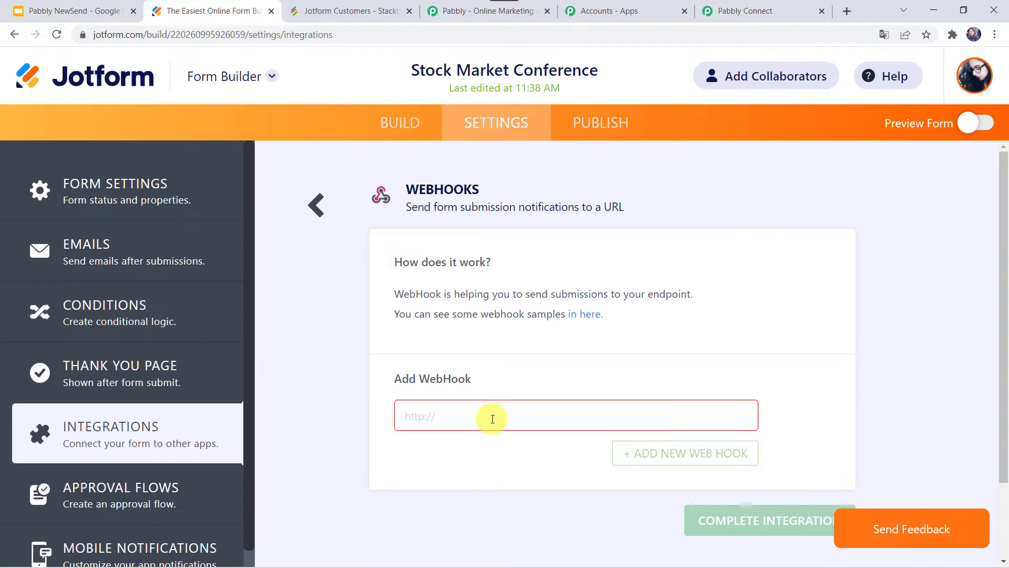
Copy the Pabbly Connect webhook URL and paste it into Jotform's webhook field
{"action": "left_click", "coordinate": [718, 11]}
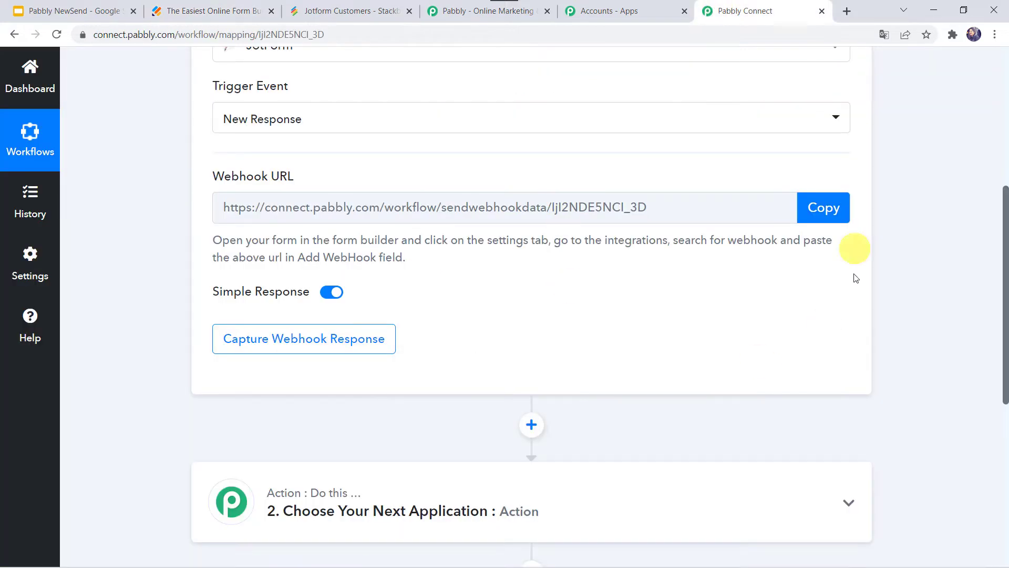
{"action": "left_click", "coordinate": [830, 207]}
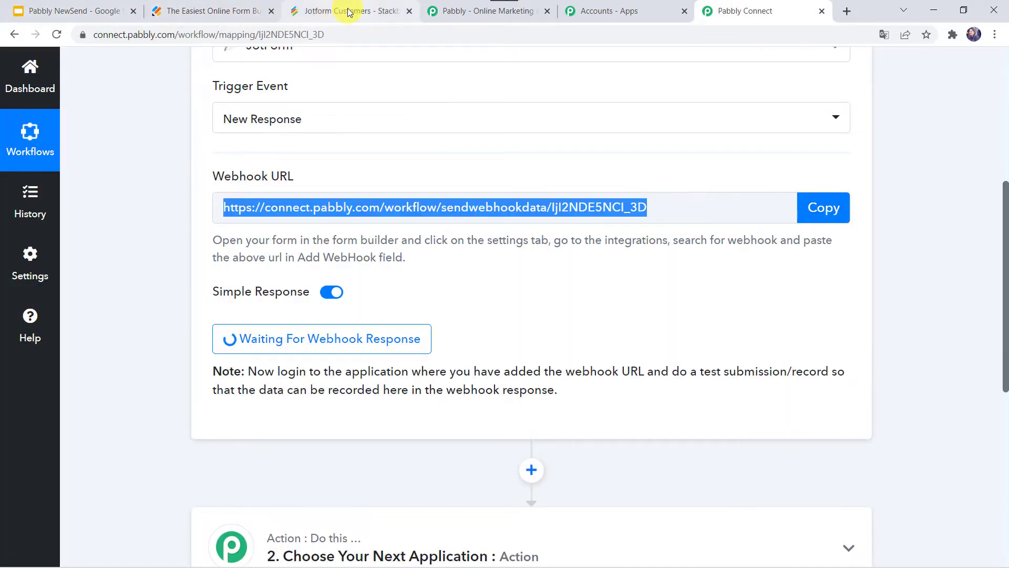
{"action": "left_click", "coordinate": [348, 11]}
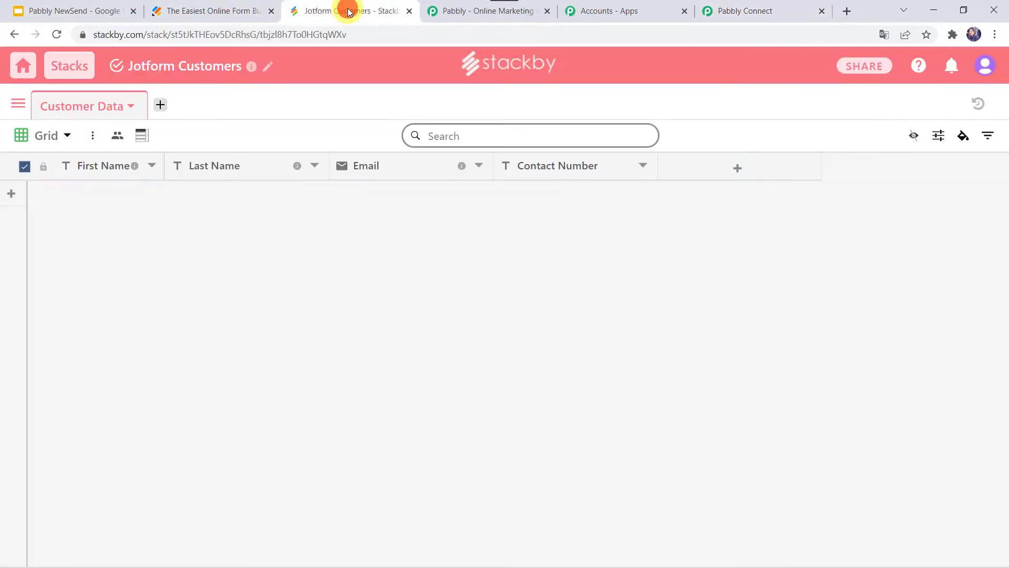
{"action": "left_click", "coordinate": [246, 10]}
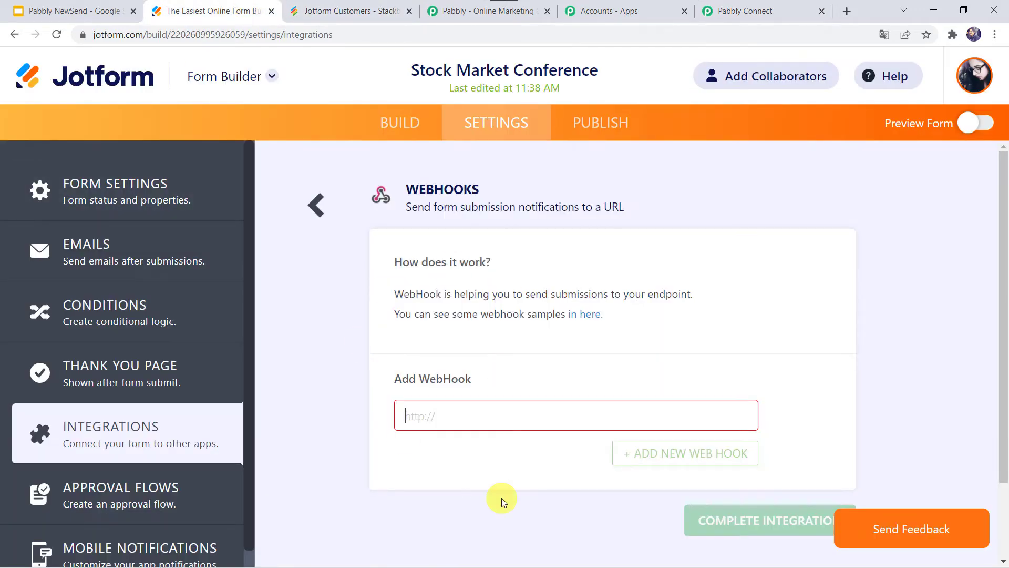
{"action": "left_click", "coordinate": [433, 419]}
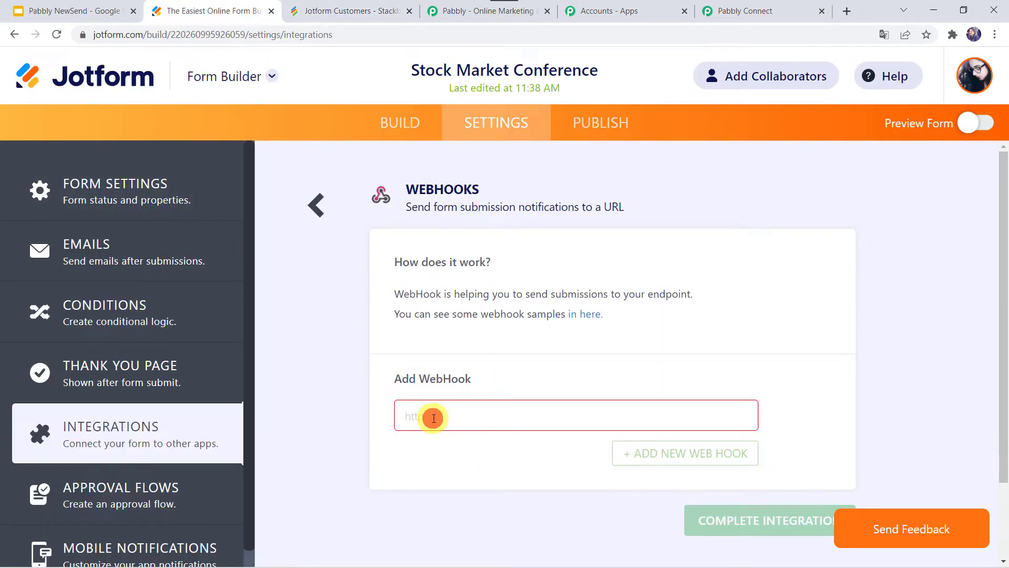
{"action": "right_click", "coordinate": [434, 419]}
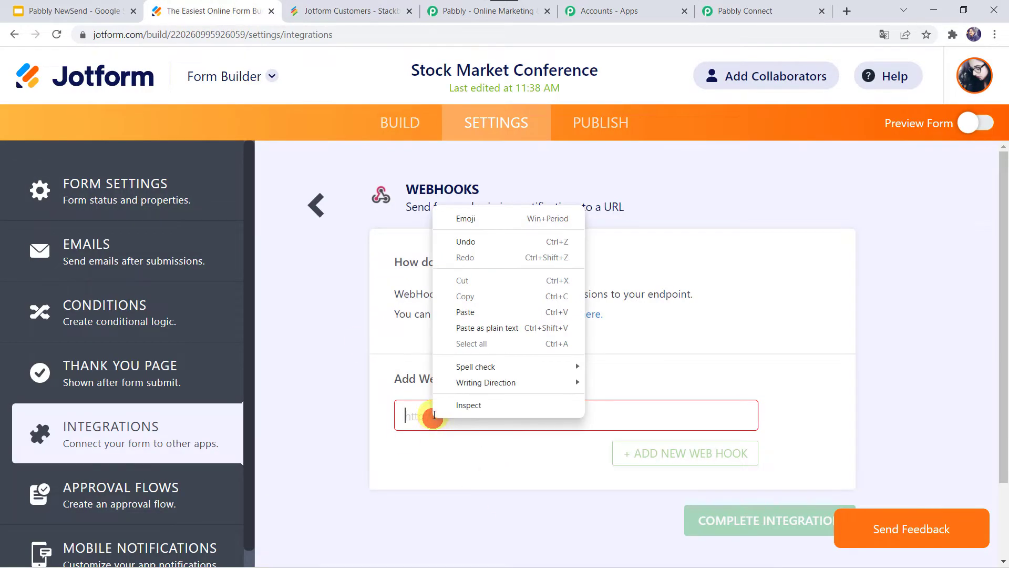
{"action": "left_click", "coordinate": [475, 312]}
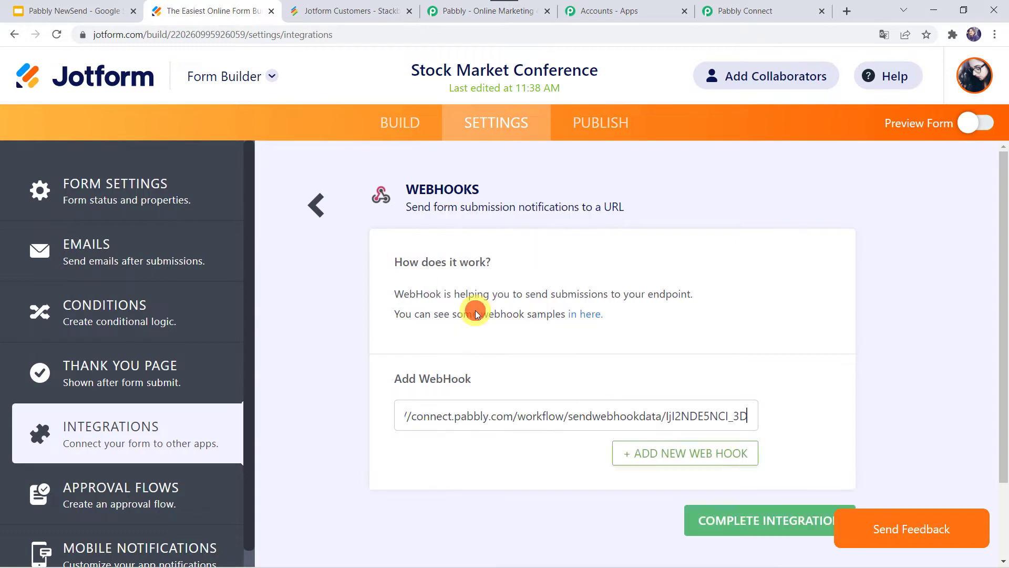
Complete and finish the WebHooks integration, then return to the Pabbly Connect workflow
{"action": "left_click", "coordinate": [725, 521]}
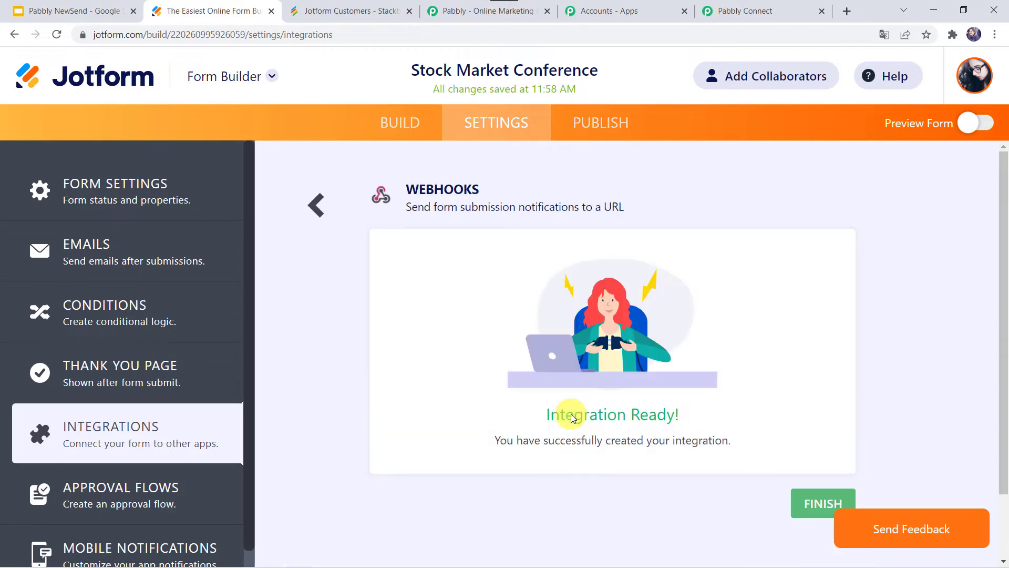
{"action": "scroll", "coordinate": [571, 414], "scroll_direction": "down", "scroll_amount": 2}
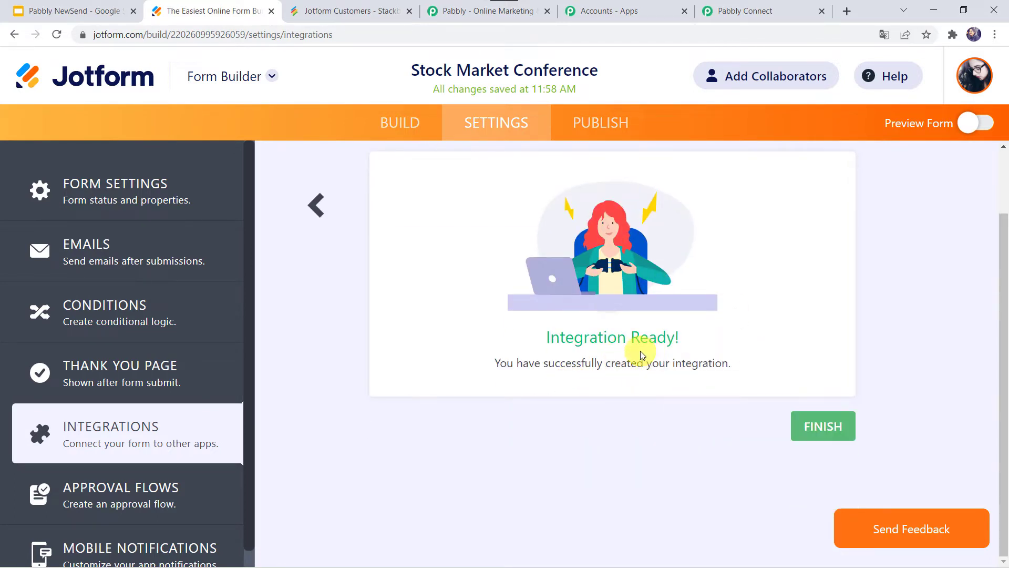
{"action": "left_click", "coordinate": [823, 427]}
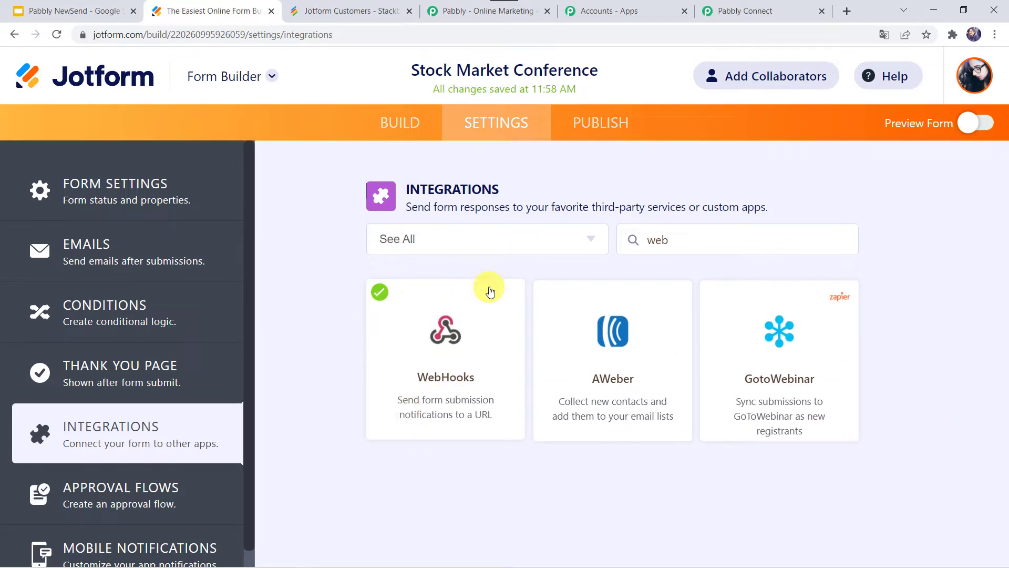
{"action": "left_click", "coordinate": [716, 16]}
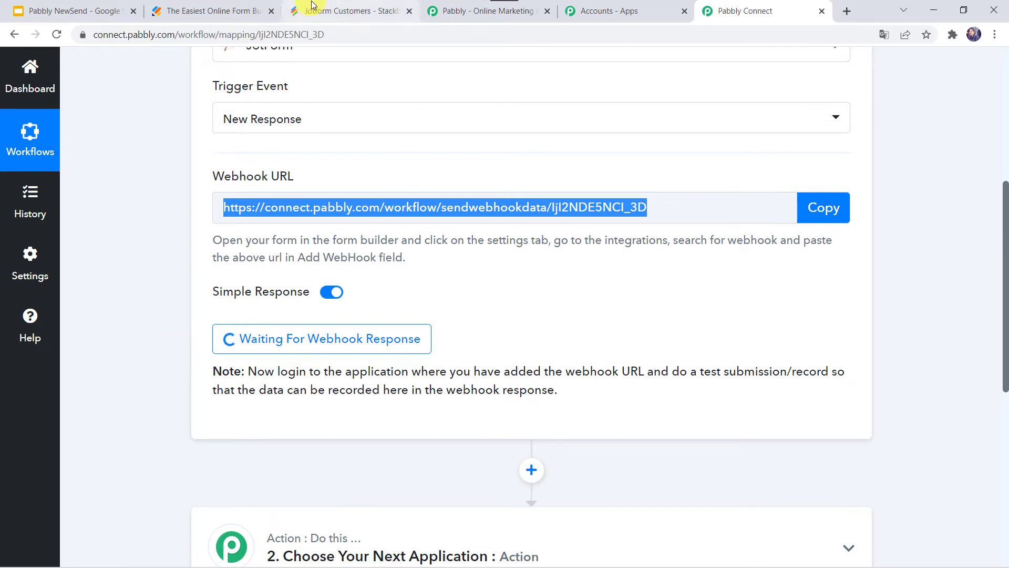
Show the Stock Market Conference form's Publish page with its direct share link
{"action": "left_click", "coordinate": [202, 8]}
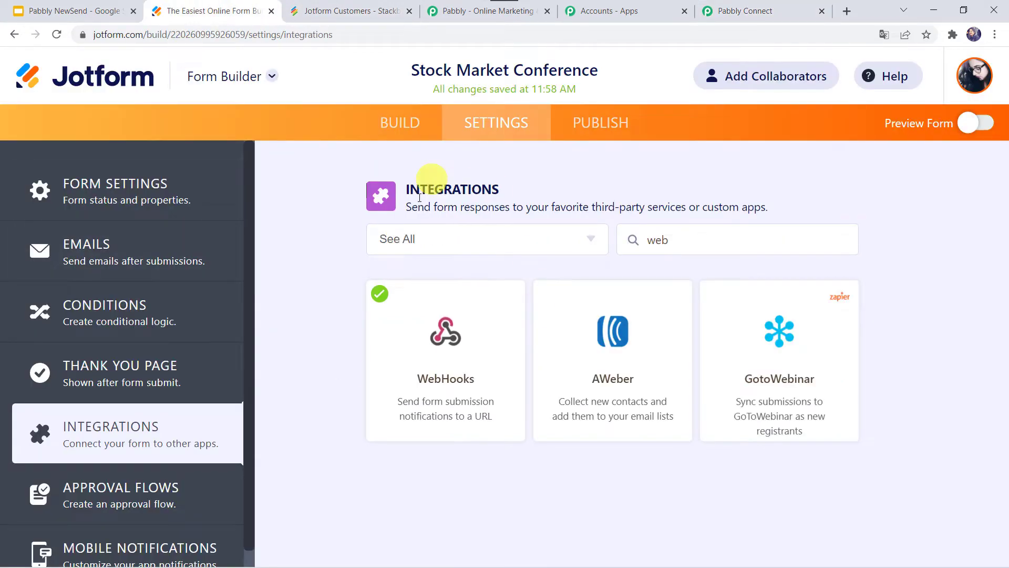
{"action": "left_click", "coordinate": [602, 126]}
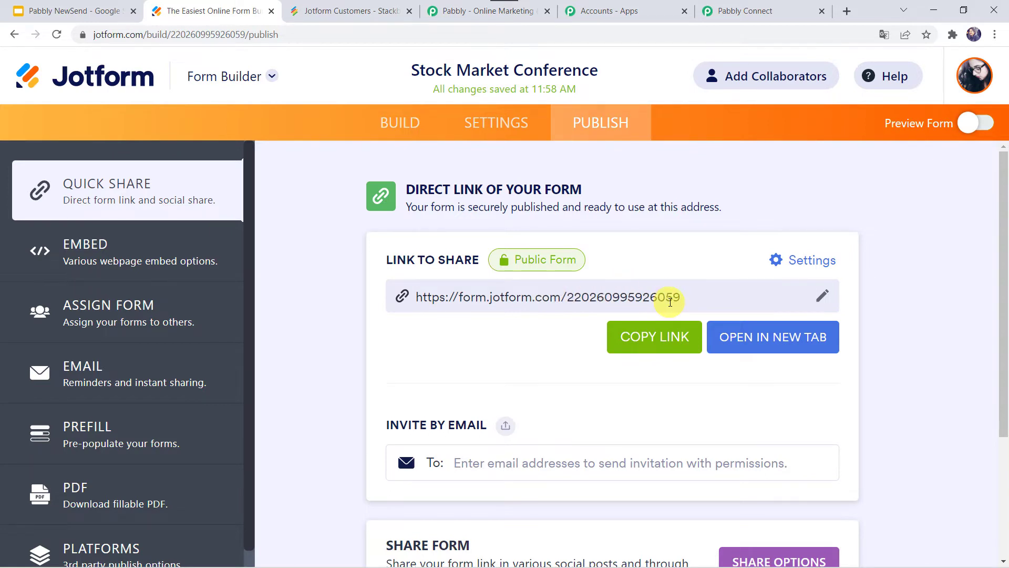
Open the live form and submit a test entry with first and last name, email and WhatsApp number
{"action": "left_click", "coordinate": [750, 337]}
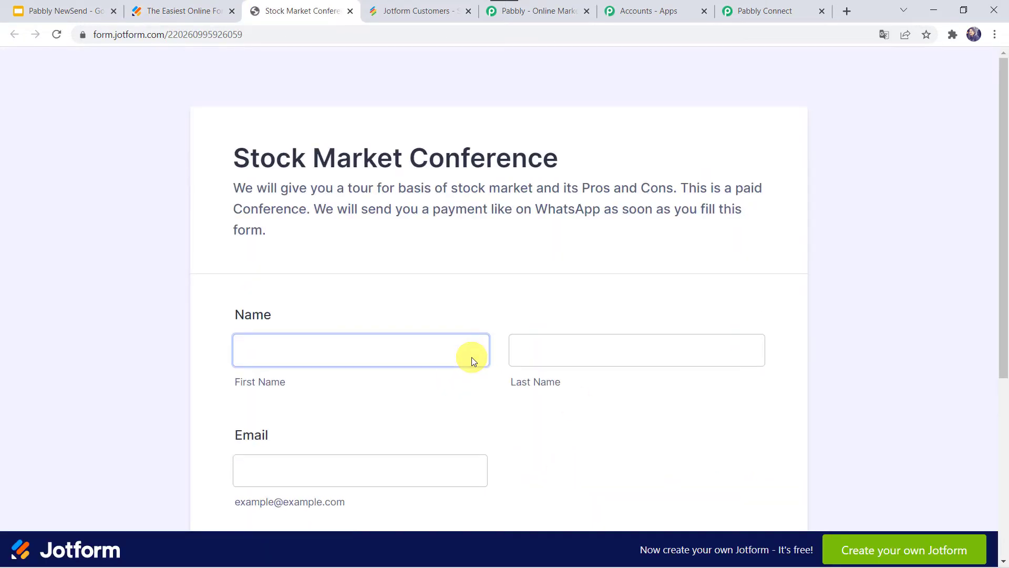
{"action": "scroll", "coordinate": [471, 361], "scroll_direction": "down", "scroll_amount": 3}
{"action": "left_click", "coordinate": [335, 199]}
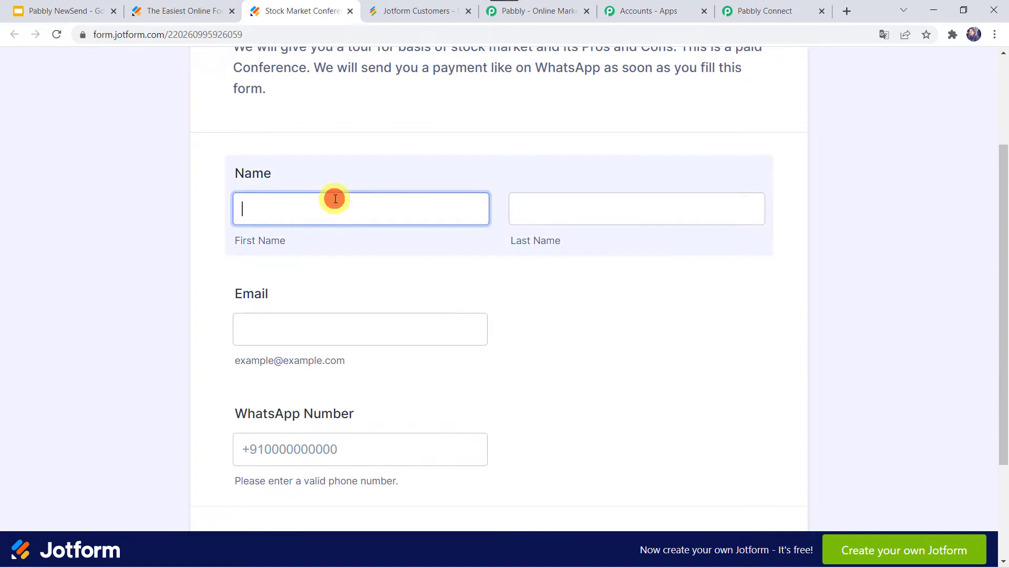
{"action": "type", "text": "Adam"}
{"action": "key", "text": "Tab"}
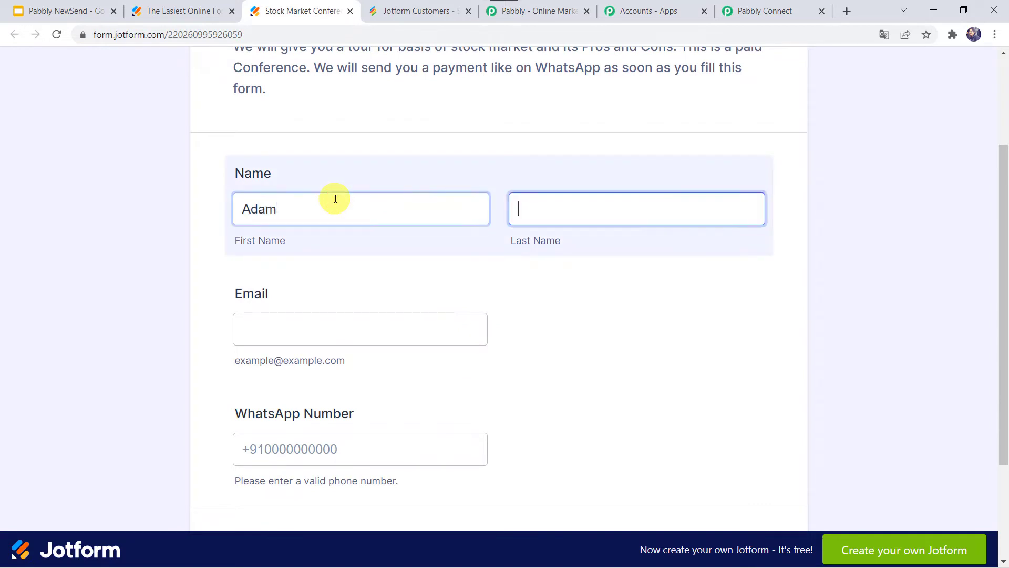
{"action": "key", "text": "Tab"}
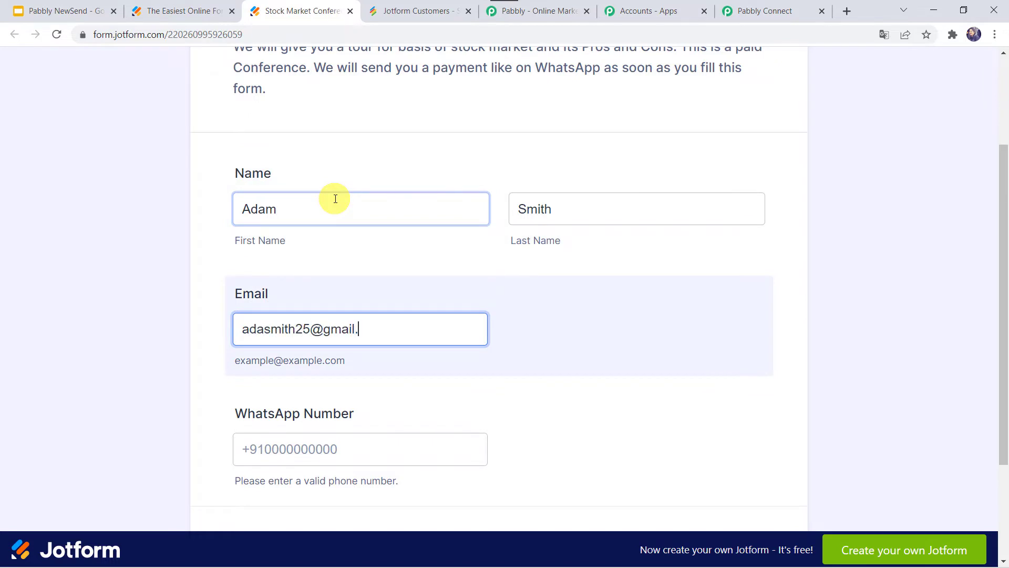
{"action": "left_click", "coordinate": [265, 324]}
{"action": "type", "text": "m"}
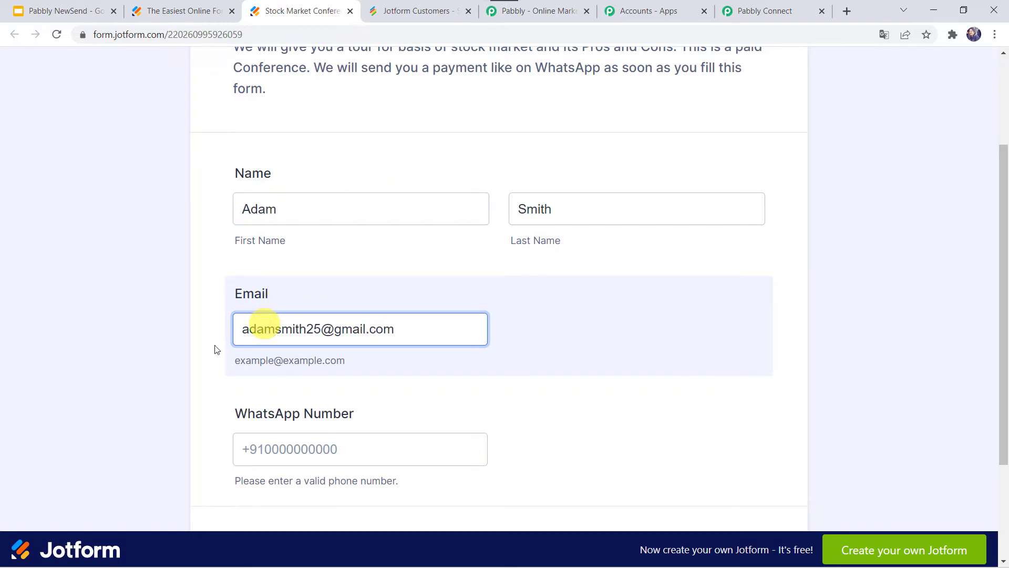
{"action": "left_click", "coordinate": [216, 413]}
{"action": "left_click", "coordinate": [295, 445]}
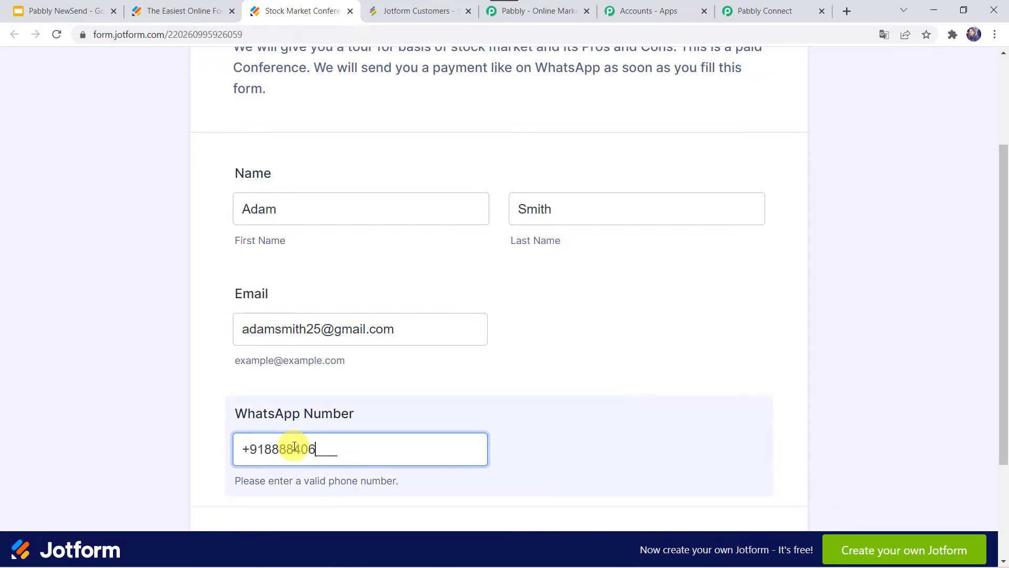
{"action": "scroll", "coordinate": [294, 447], "scroll_direction": "down", "scroll_amount": 3}
{"action": "left_click", "coordinate": [462, 409]}
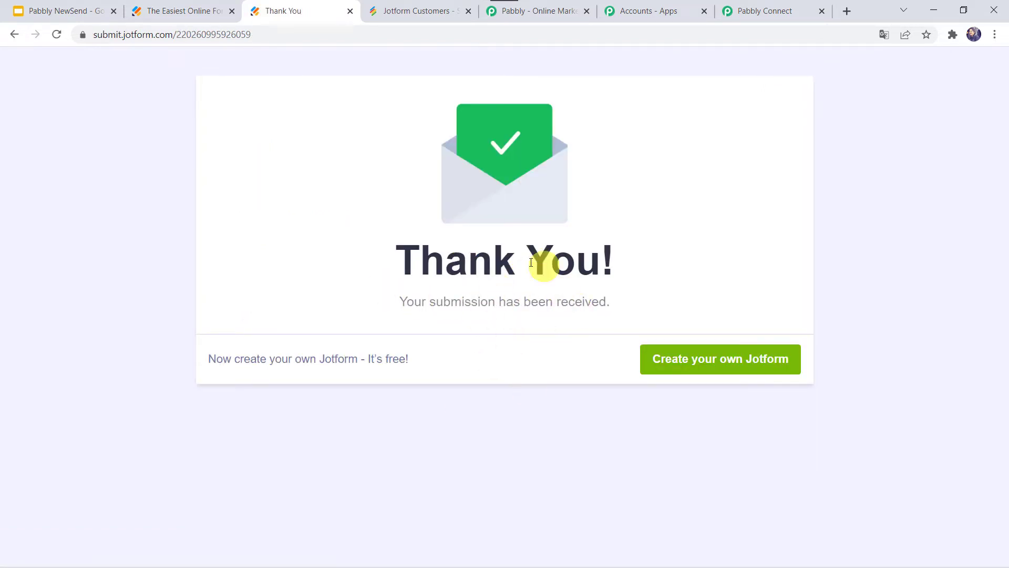
Review the captured response's name, email and WhatsApp fields, then expand the next action step
{"action": "left_click", "coordinate": [769, 11]}
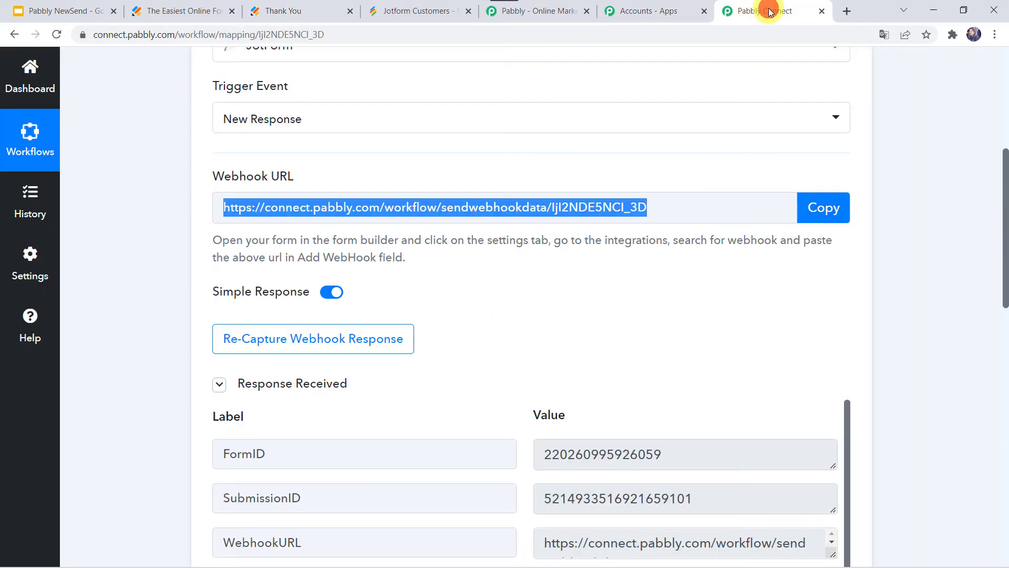
{"action": "scroll", "coordinate": [485, 345], "scroll_direction": "down", "scroll_amount": 3}
{"action": "scroll", "coordinate": [484, 345], "scroll_direction": "down", "scroll_amount": 2}
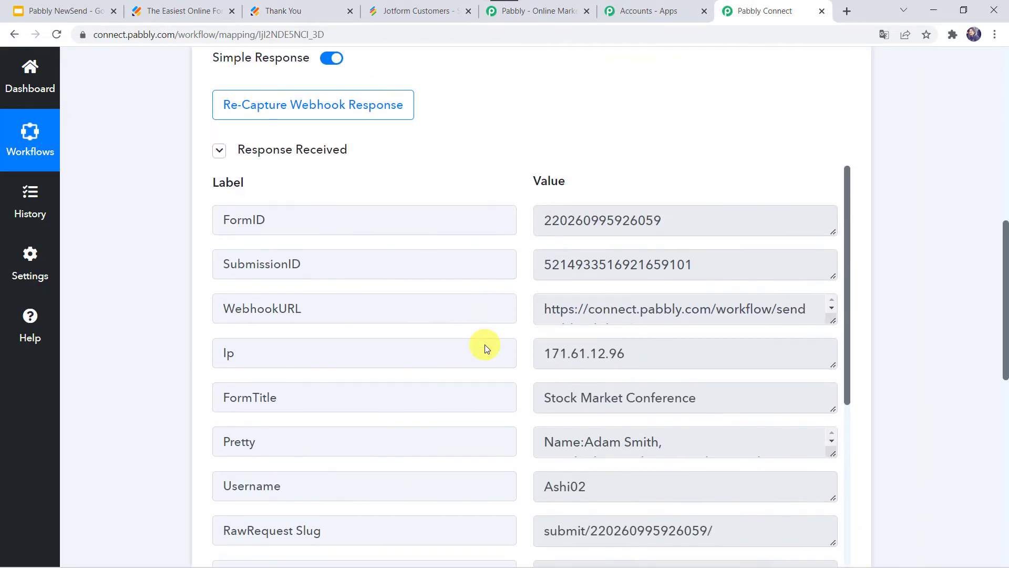
{"action": "scroll", "coordinate": [485, 345], "scroll_direction": "down", "scroll_amount": 1}
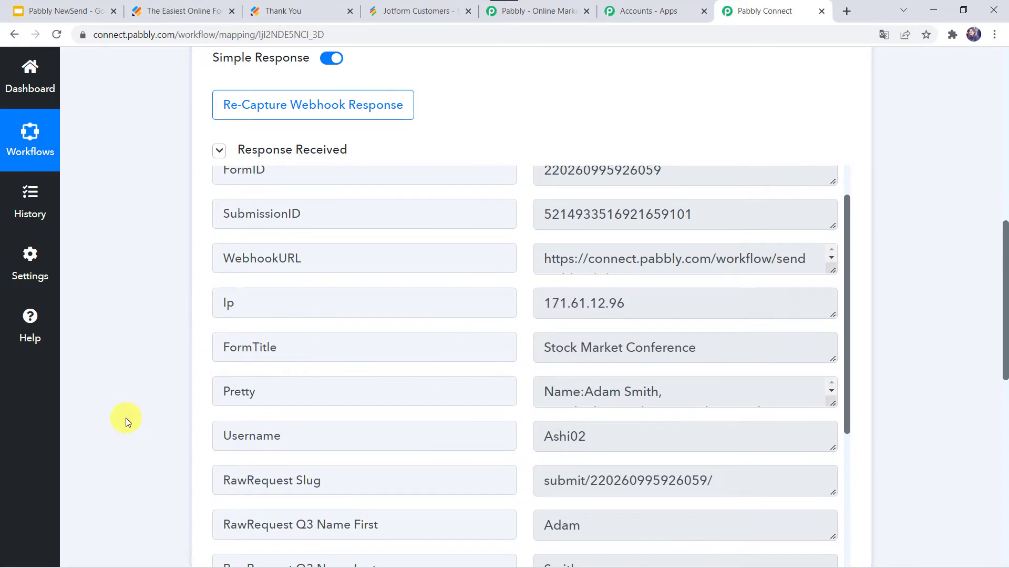
{"action": "scroll", "coordinate": [125, 417], "scroll_direction": "down", "scroll_amount": 3}
{"action": "scroll", "coordinate": [478, 365], "scroll_direction": "down", "scroll_amount": 3}
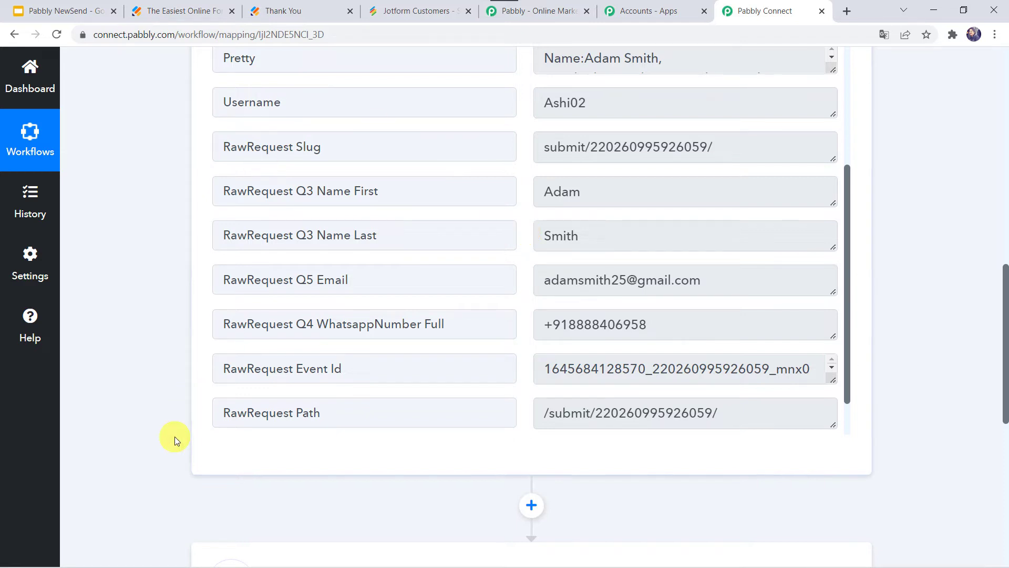
{"action": "scroll", "coordinate": [174, 436], "scroll_direction": "down", "scroll_amount": 7}
{"action": "left_click", "coordinate": [429, 217]}
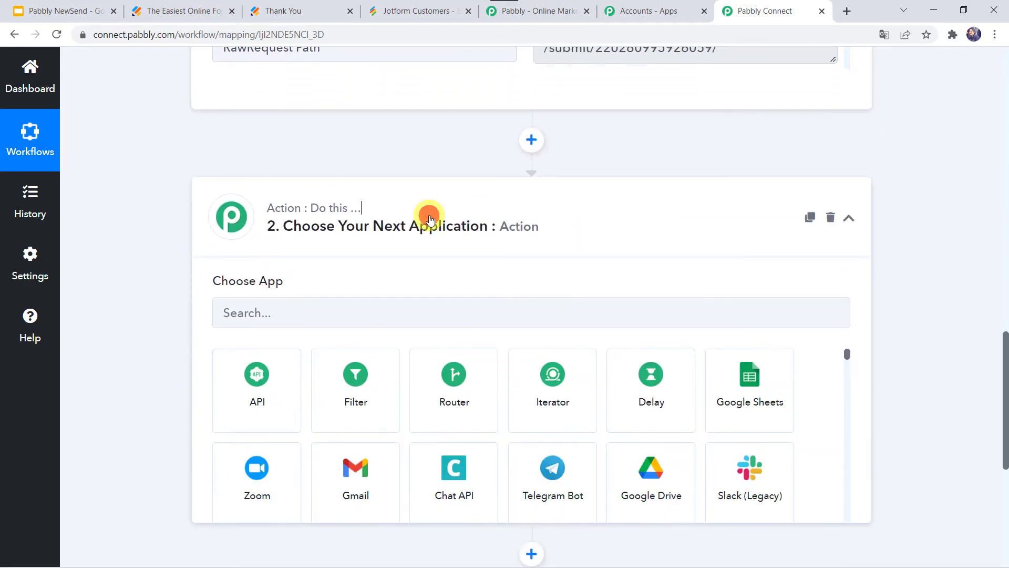
Choose Stackby as the action app with the Create a Row event and begin connecting an account
{"action": "scroll", "coordinate": [429, 218], "scroll_direction": "down", "scroll_amount": 3}
{"action": "left_click", "coordinate": [315, 140]}
{"action": "type", "text": "S"}
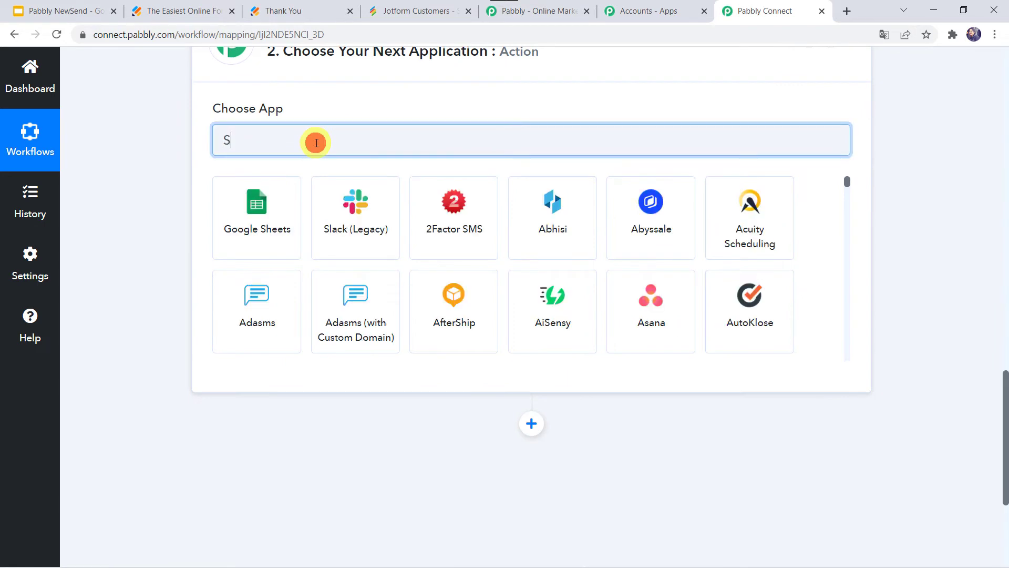
{"action": "type", "text": "tackb"}
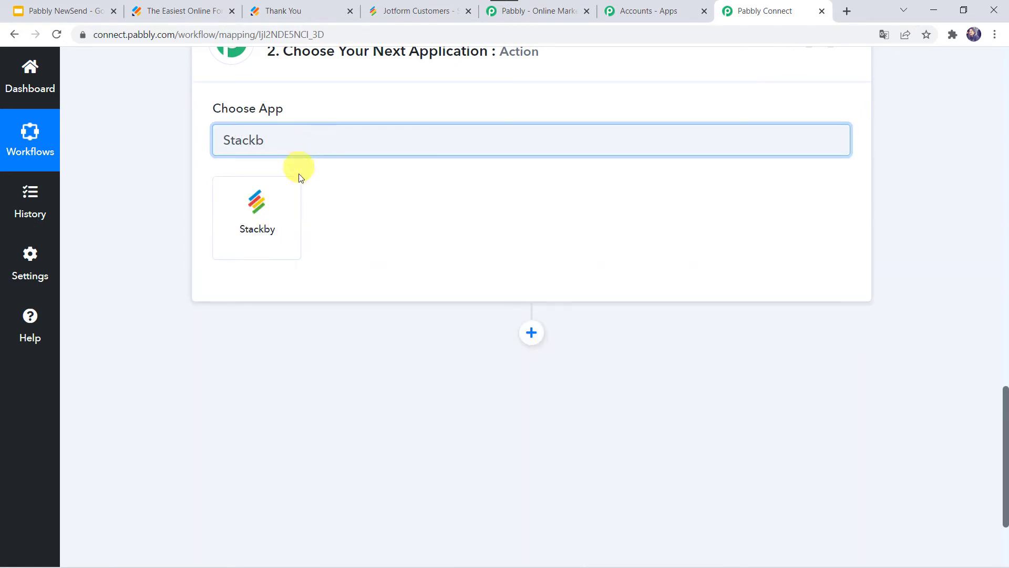
{"action": "left_click", "coordinate": [289, 221]}
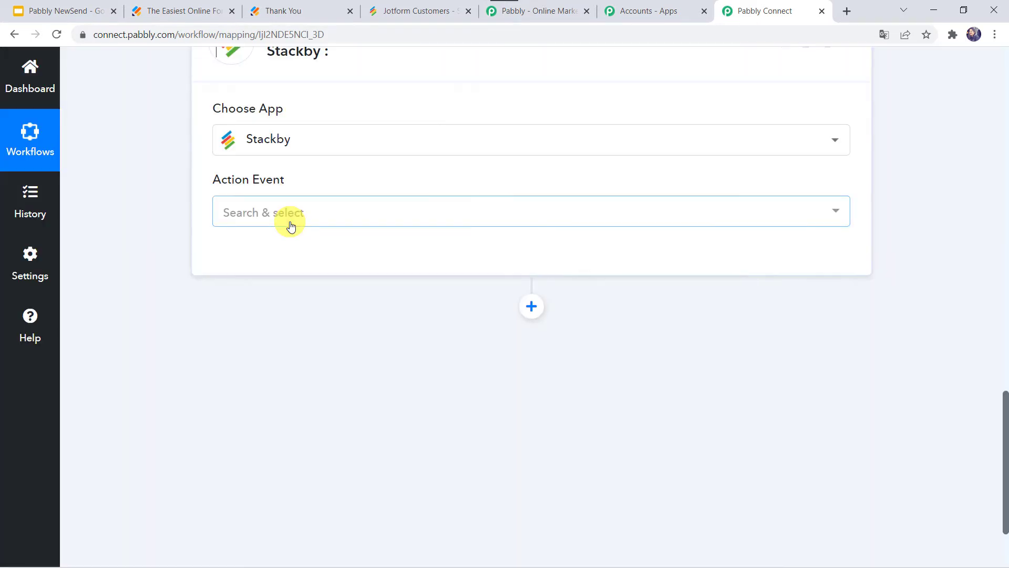
{"action": "left_click", "coordinate": [268, 211]}
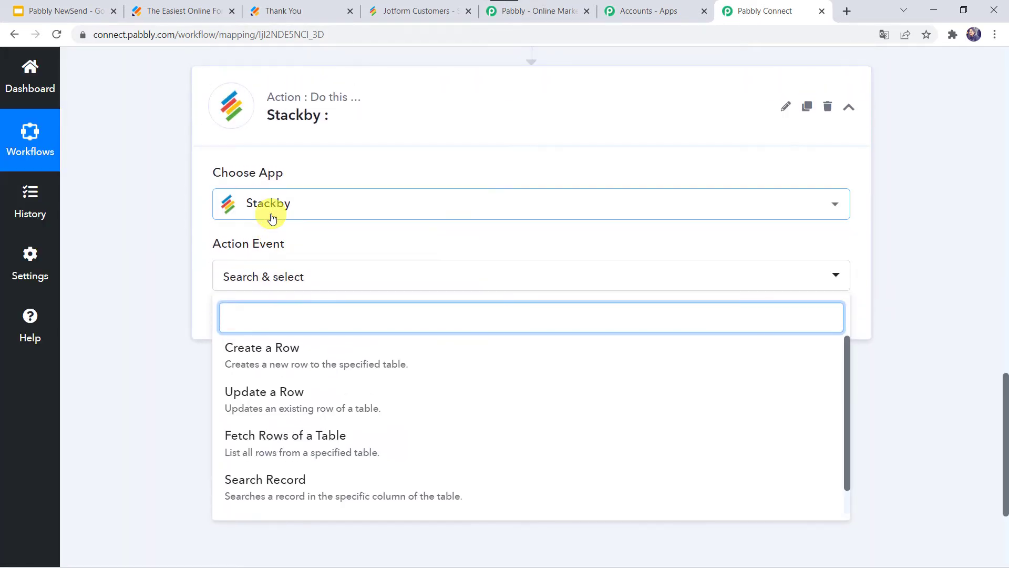
{"action": "left_click", "coordinate": [270, 355]}
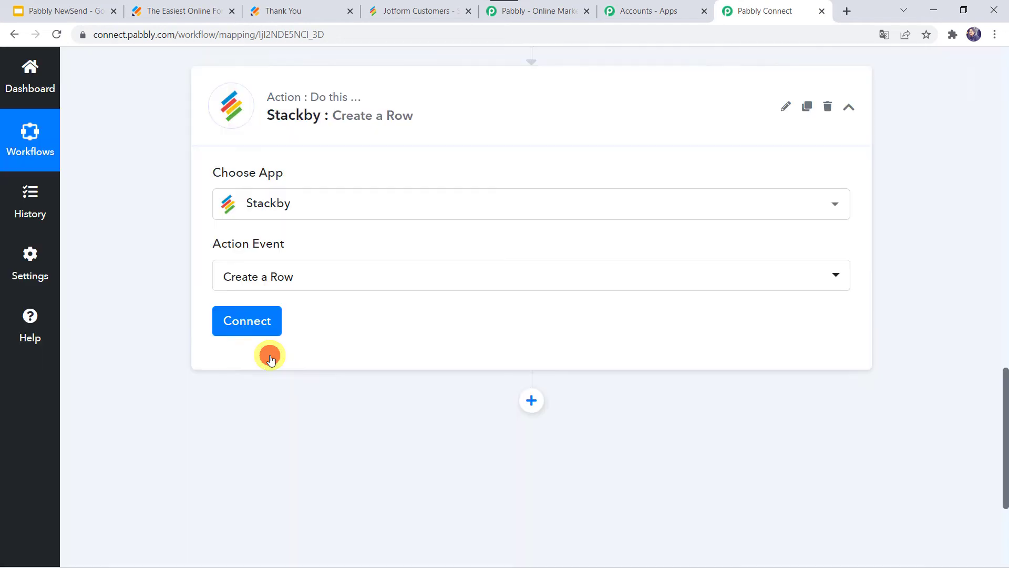
{"action": "left_click", "coordinate": [242, 320]}
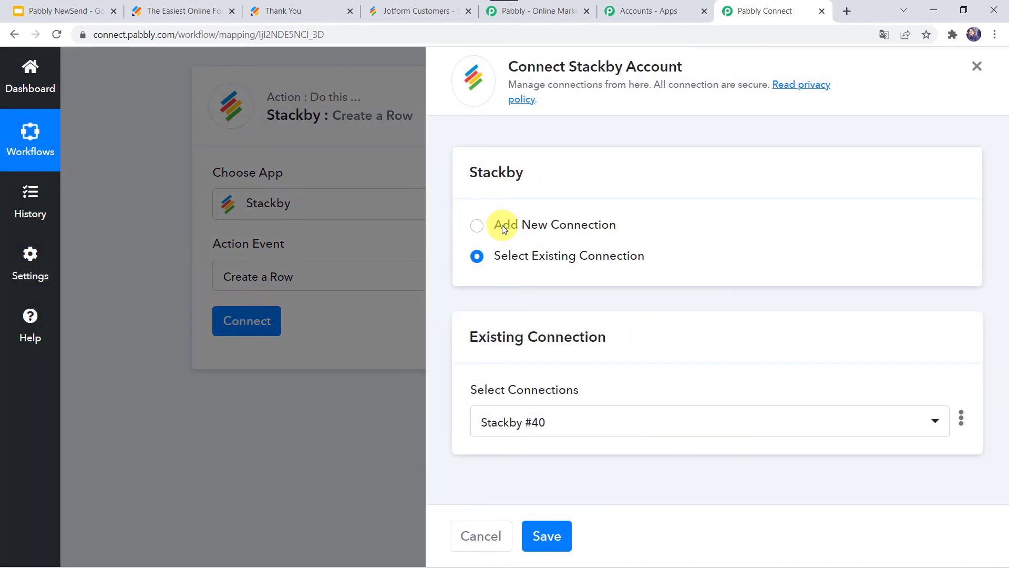
Add a new Stackby connection needing an API key, then bring up the Stackby dashboard
{"action": "left_click", "coordinate": [503, 225]}
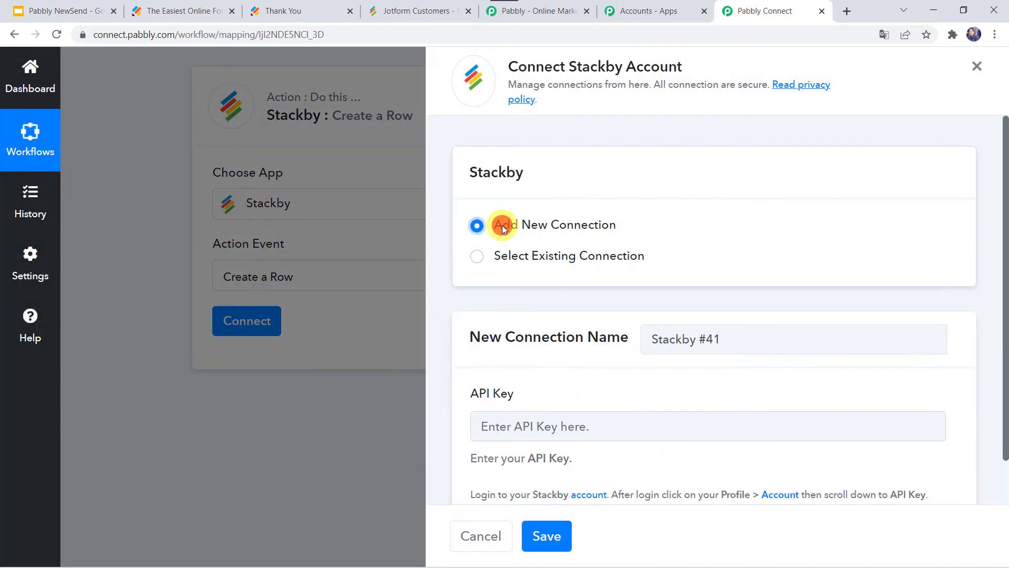
{"action": "scroll", "coordinate": [550, 375], "scroll_direction": "down", "scroll_amount": 1}
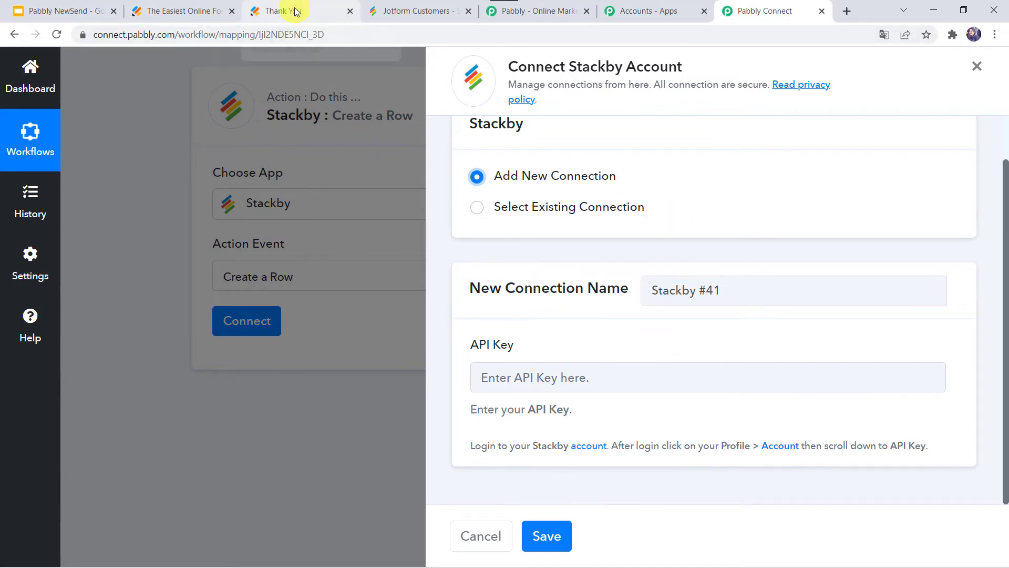
{"action": "left_click", "coordinate": [412, 11]}
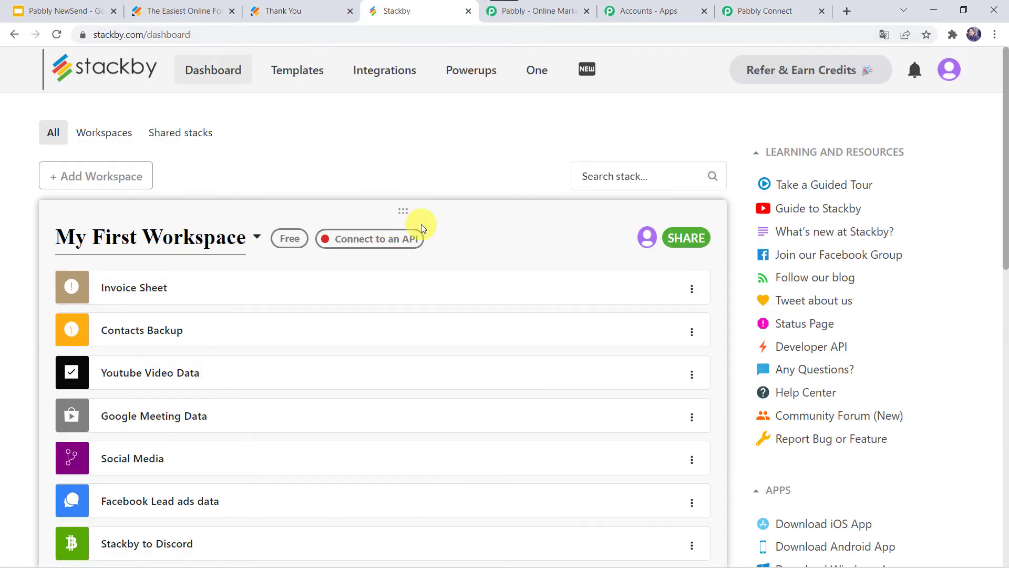
Copy the Personal API Key from Stackby's Account settings page to the clipboard
{"action": "left_click", "coordinate": [950, 73]}
{"action": "left_click", "coordinate": [874, 152]}
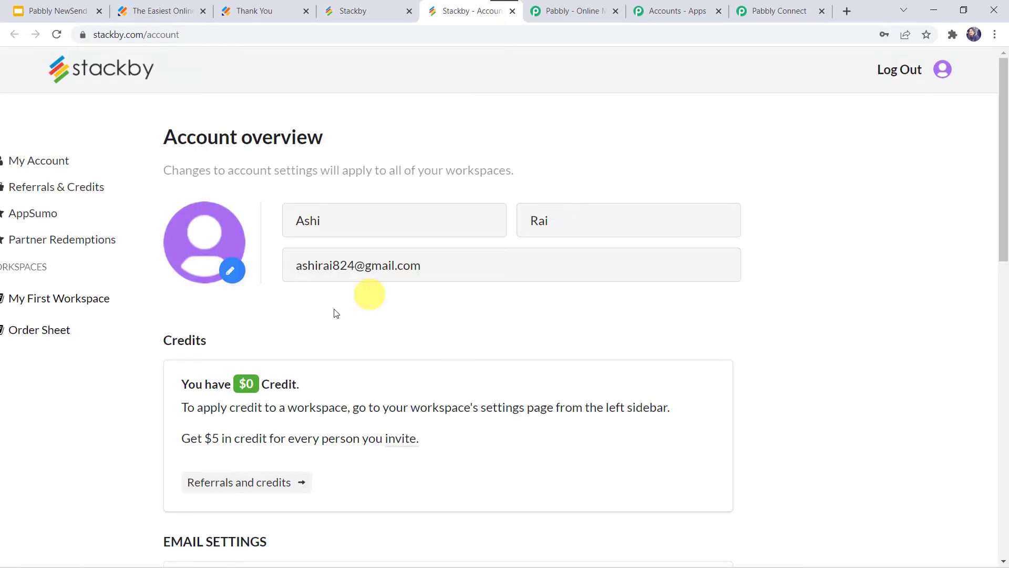
{"action": "scroll", "coordinate": [365, 388], "scroll_direction": "down", "scroll_amount": 2}
{"action": "scroll", "coordinate": [364, 388], "scroll_direction": "down", "scroll_amount": 5}
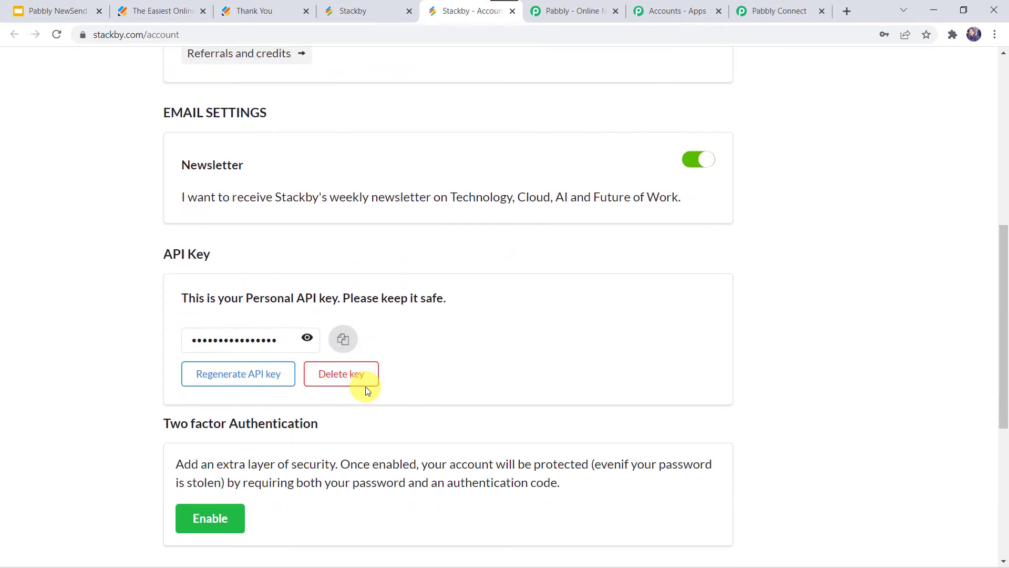
{"action": "left_click", "coordinate": [339, 328]}
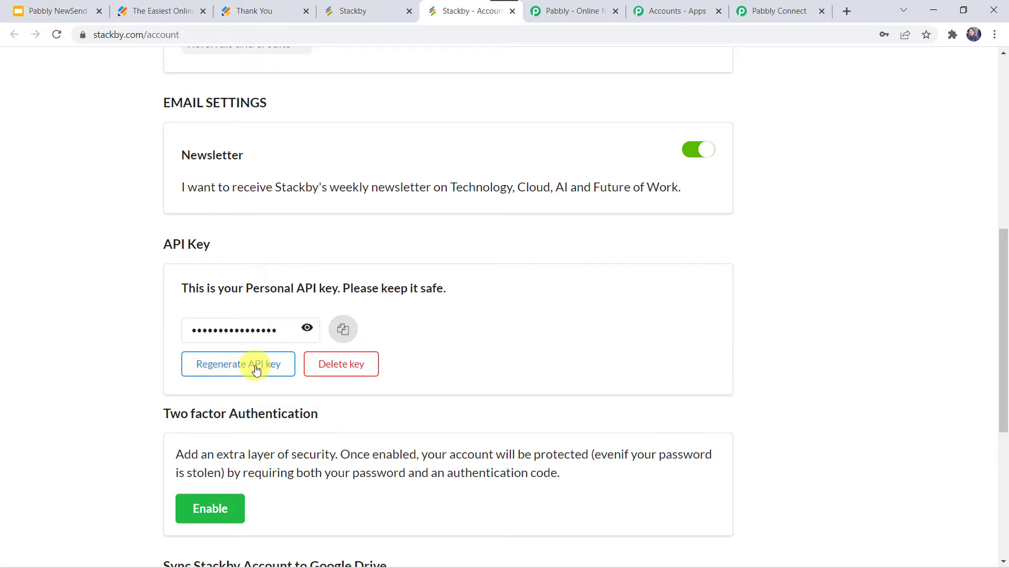
{"action": "left_click", "coordinate": [343, 330]}
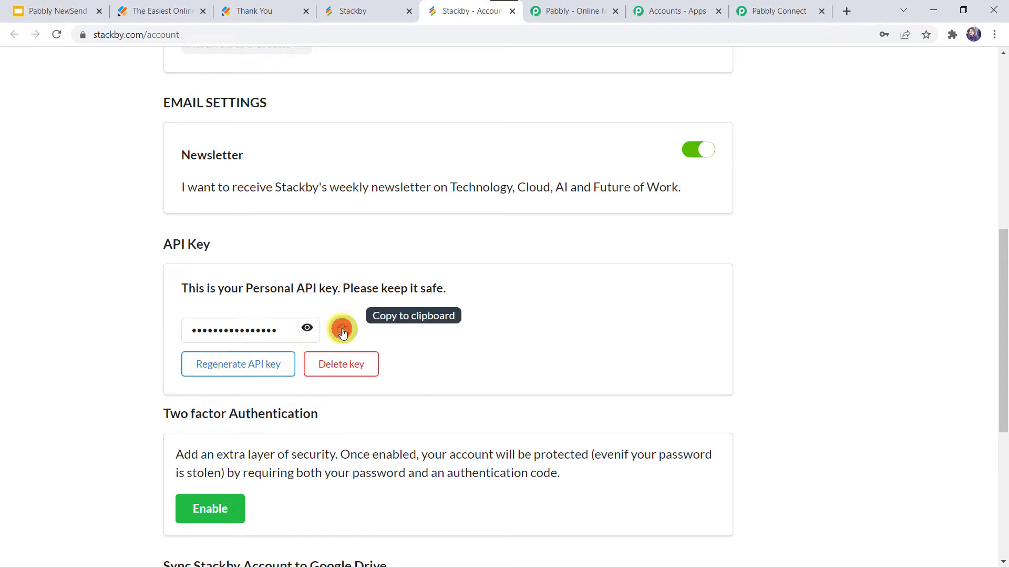
Paste the copied Stackby API key into the Pabbly Connect connection and save it
{"action": "left_click", "coordinate": [788, 12]}
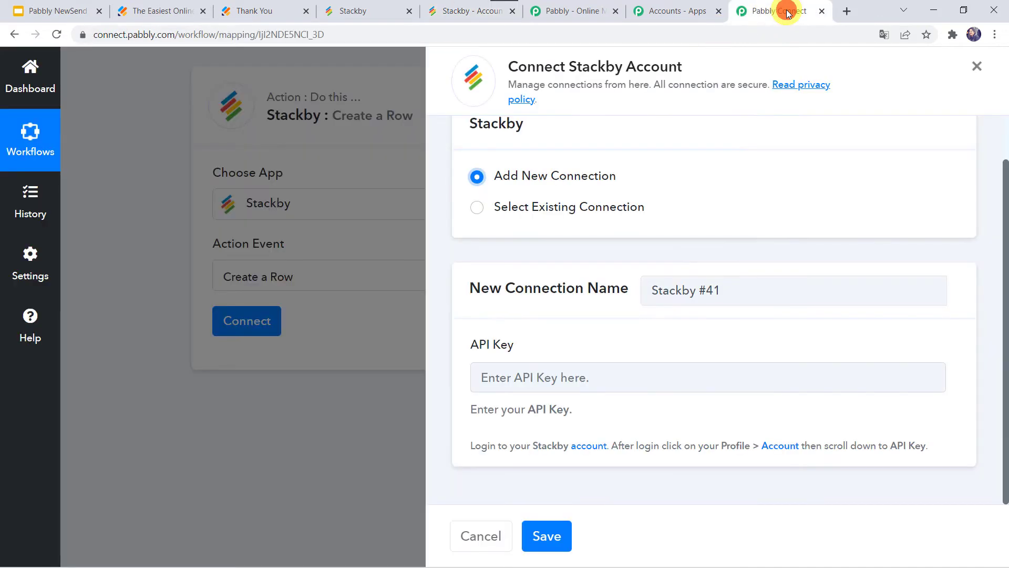
{"action": "left_click", "coordinate": [523, 387]}
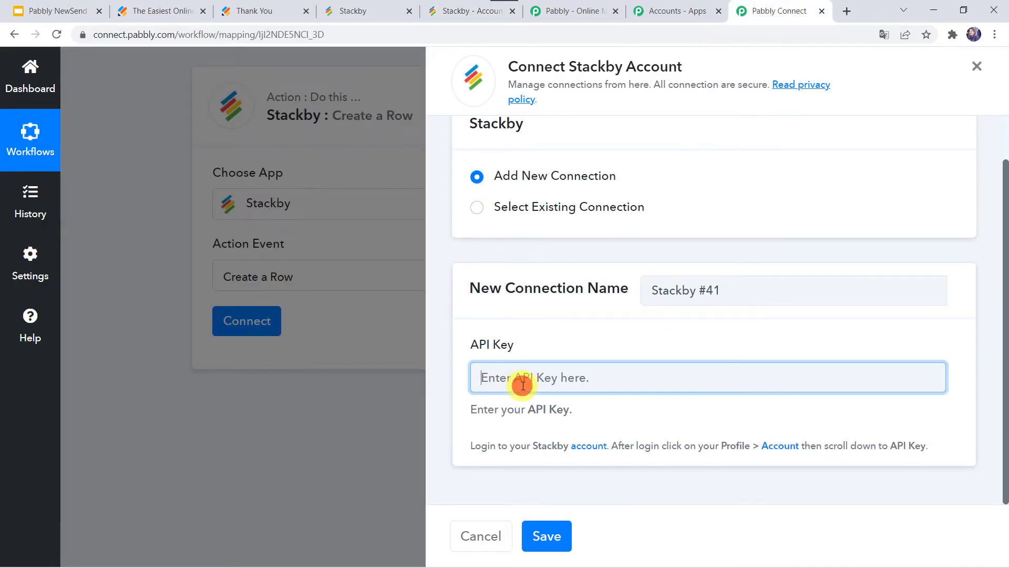
{"action": "right_click", "coordinate": [523, 386]}
{"action": "left_click", "coordinate": [579, 278]}
{"action": "left_click", "coordinate": [549, 536]}
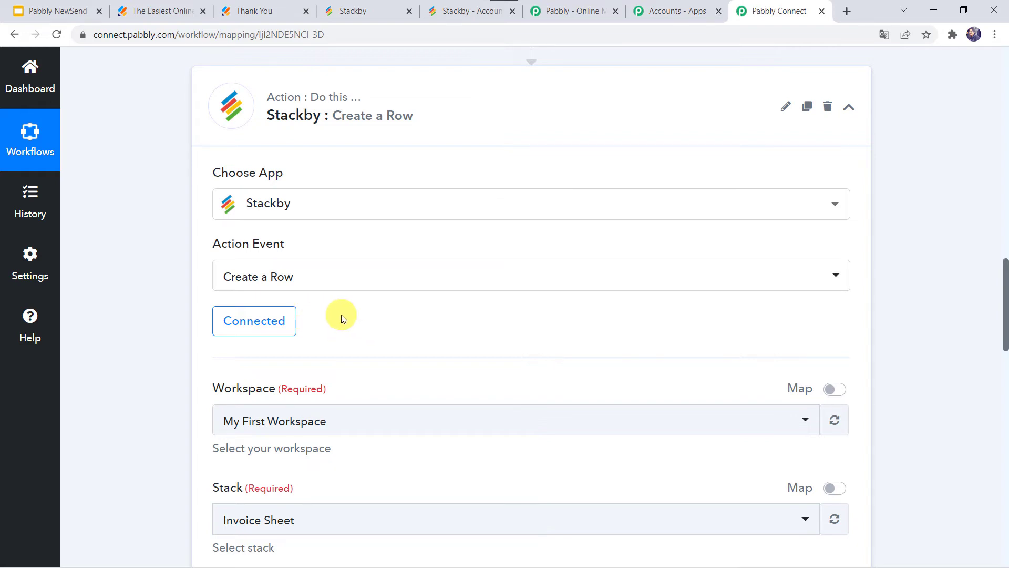
Check the Workspace, Stack and Table fields in Pabbly, then view the Stackby dashboard
{"action": "scroll", "coordinate": [341, 318], "scroll_direction": "down", "scroll_amount": 3}
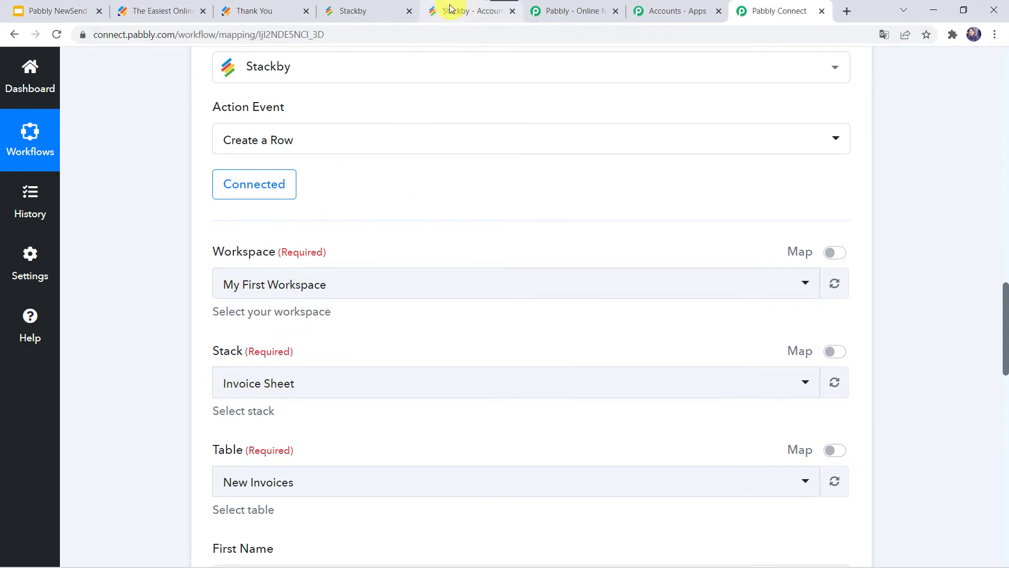
{"action": "left_click", "coordinate": [376, 6]}
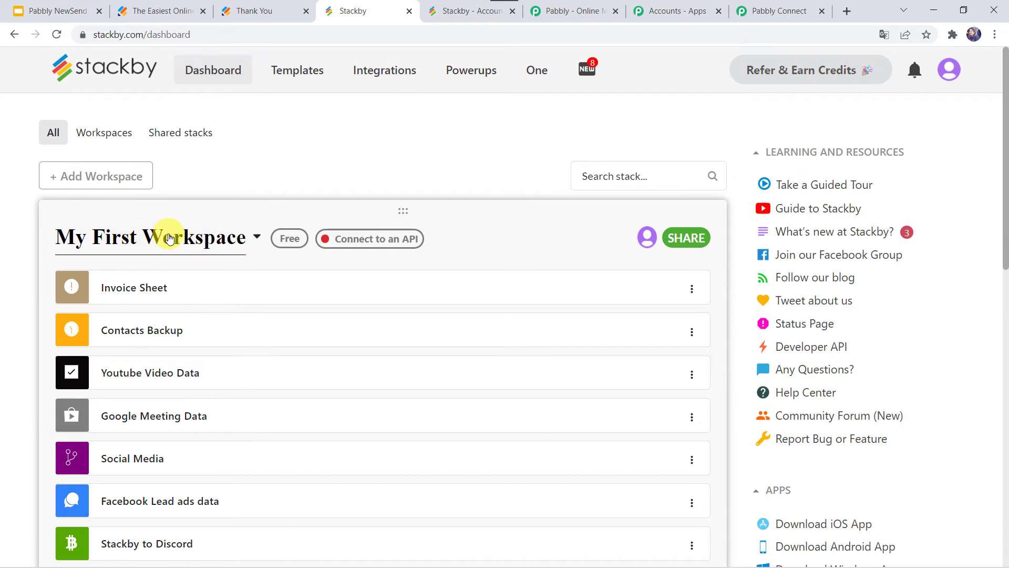
Locate the Jotform Customers stack in My First Workspace, then return to Pabbly Connect
{"action": "scroll", "coordinate": [210, 447], "scroll_direction": "down", "scroll_amount": 8}
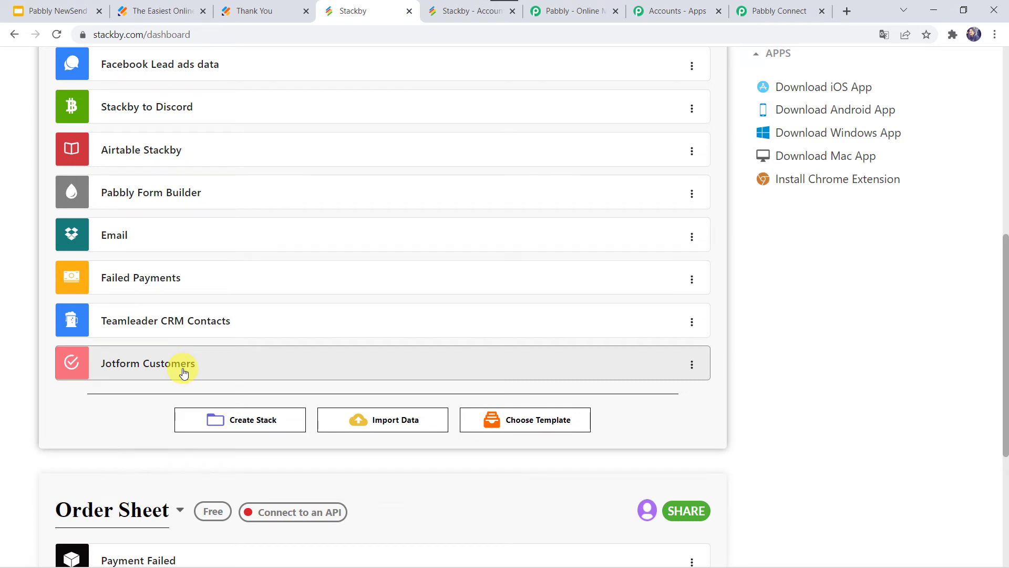
{"action": "left_click", "coordinate": [768, 15]}
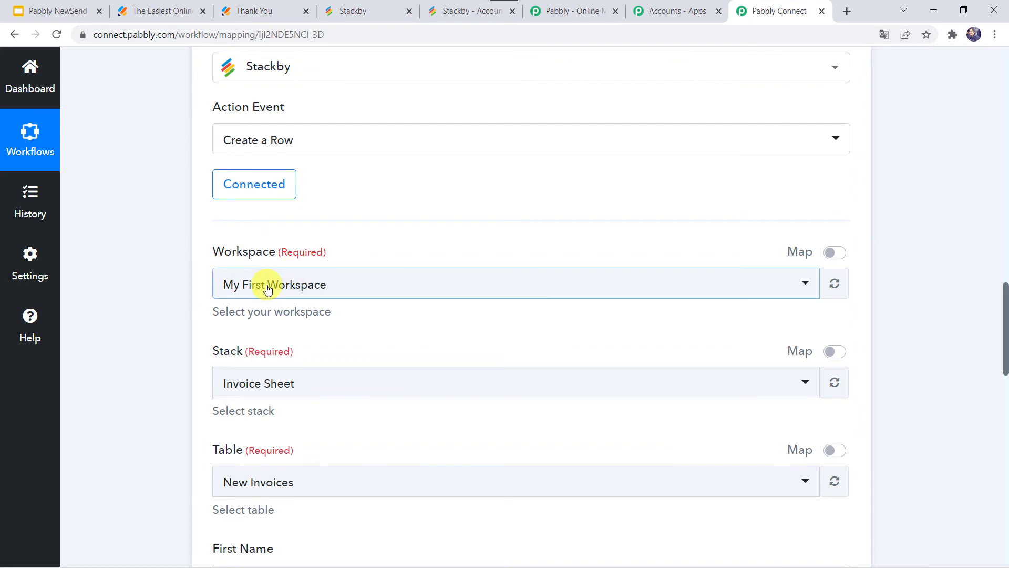
Search 'jo' in the Stack dropdown and select Jotform Customers as the Stackby stack
{"action": "scroll", "coordinate": [135, 342], "scroll_direction": "down", "scroll_amount": 2}
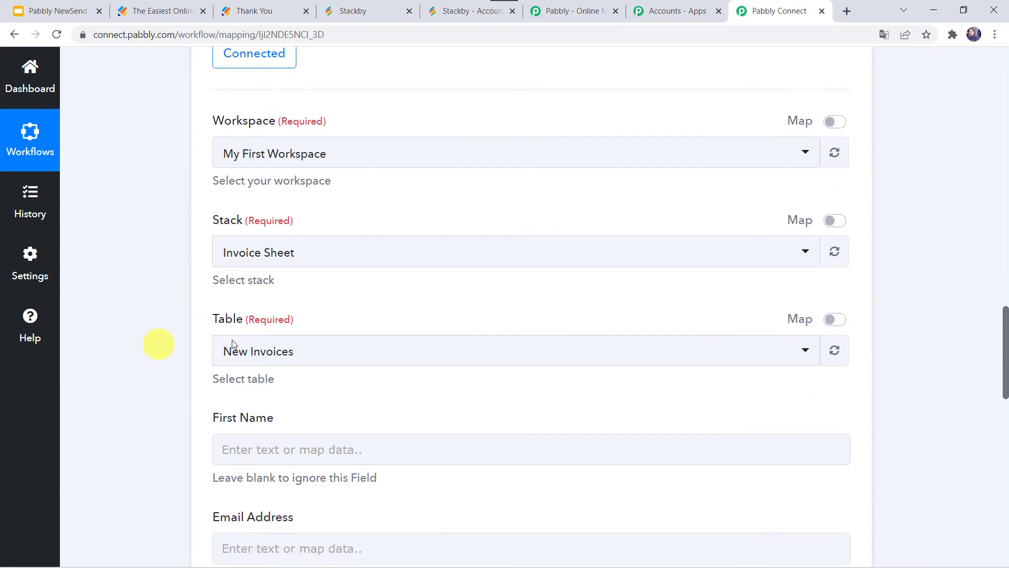
{"action": "left_click", "coordinate": [257, 245]}
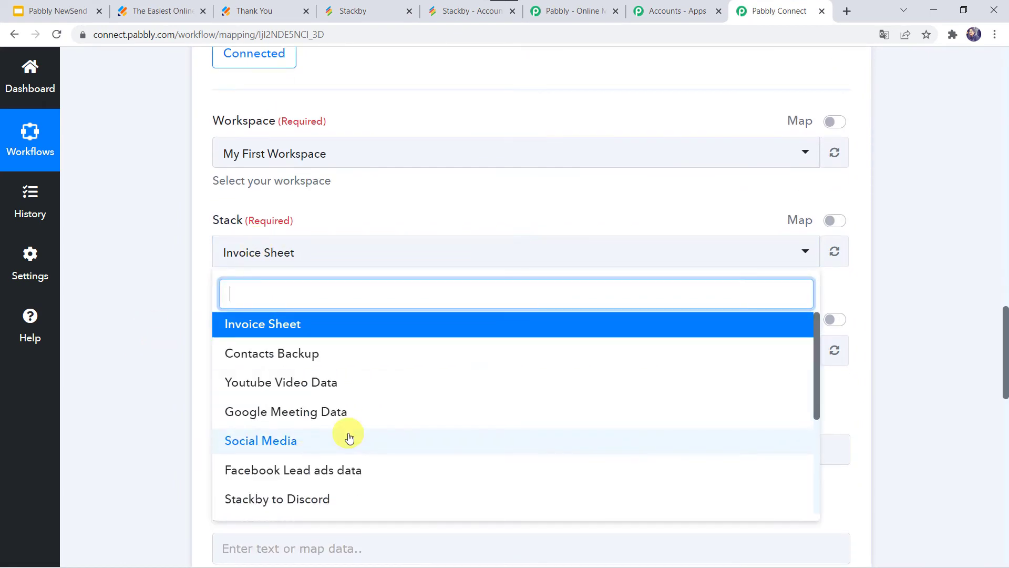
{"action": "type", "text": "jot"}
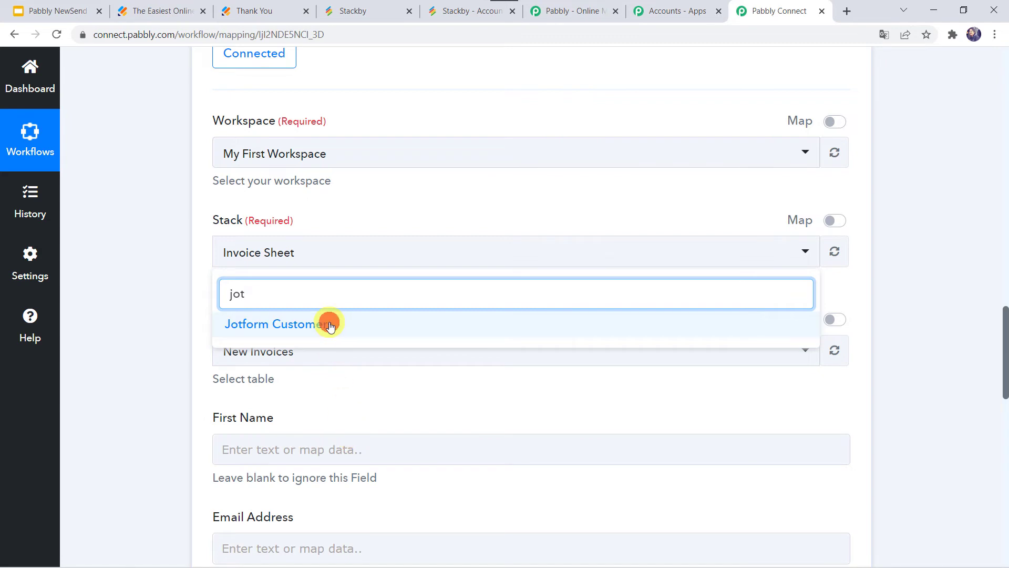
{"action": "left_click", "coordinate": [327, 323]}
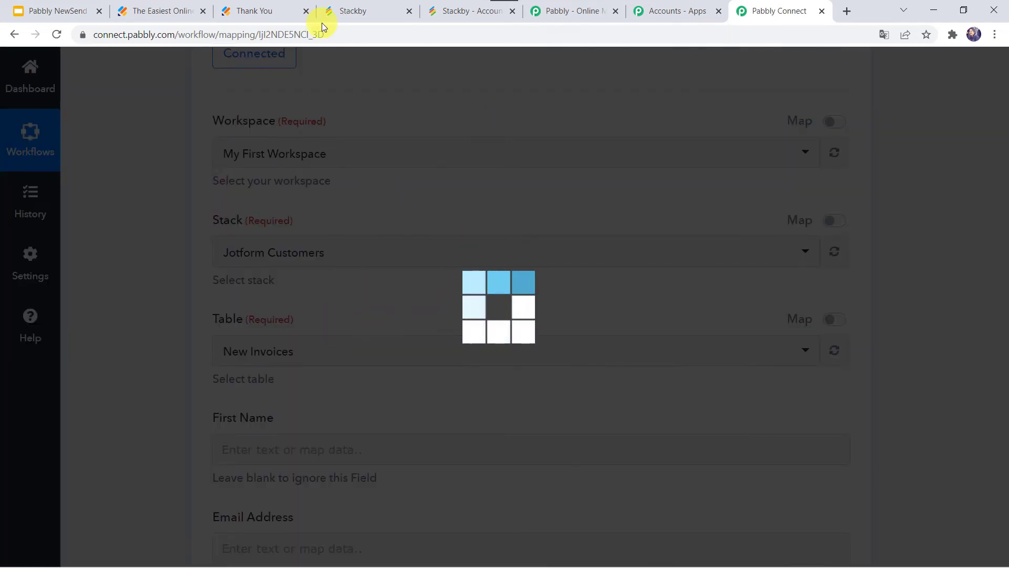
{"action": "left_click", "coordinate": [363, 12]}
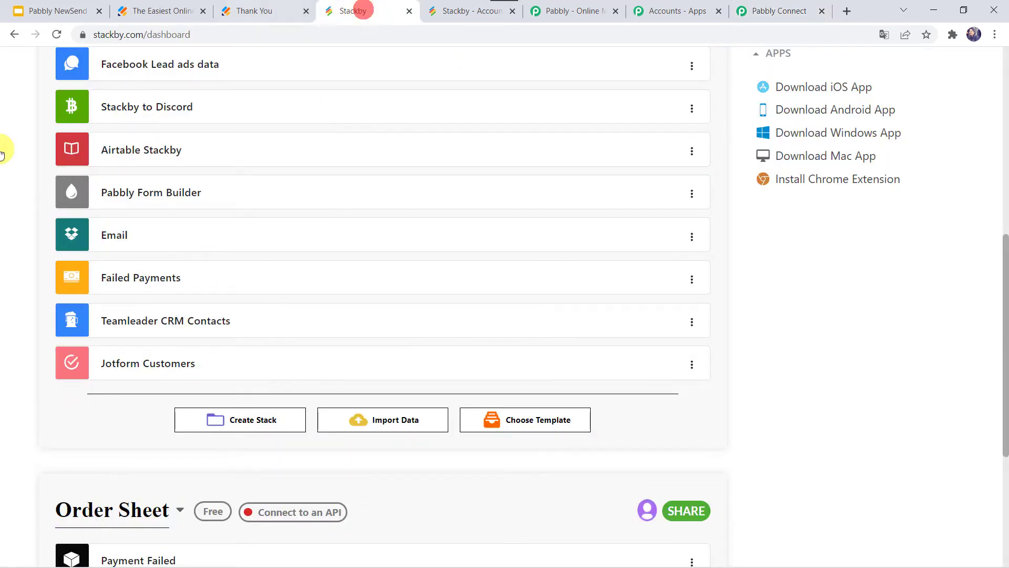
Open the Jotform Customers stack to view its Customer Data table, then return to Pabbly
{"action": "left_click", "coordinate": [158, 365]}
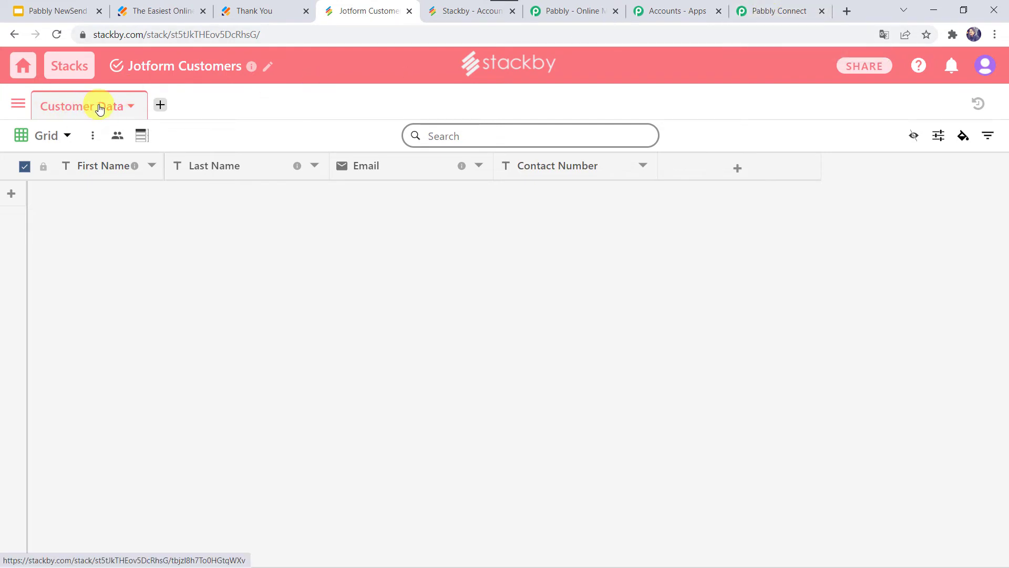
{"action": "left_click", "coordinate": [771, 9]}
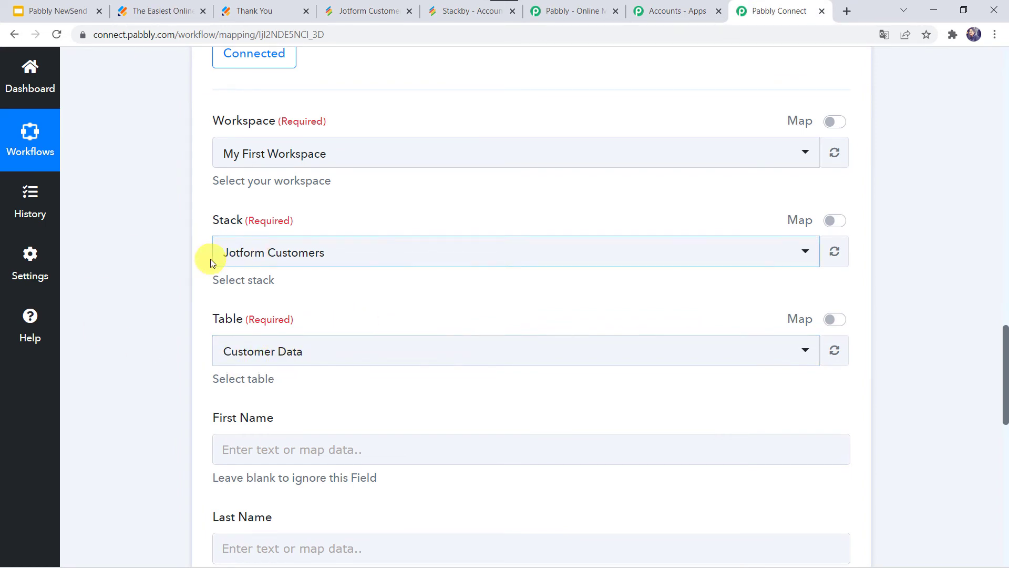
Map the JotForm New Response first name into the Stackby First Name field
{"action": "scroll", "coordinate": [218, 392], "scroll_direction": "down", "scroll_amount": 3}
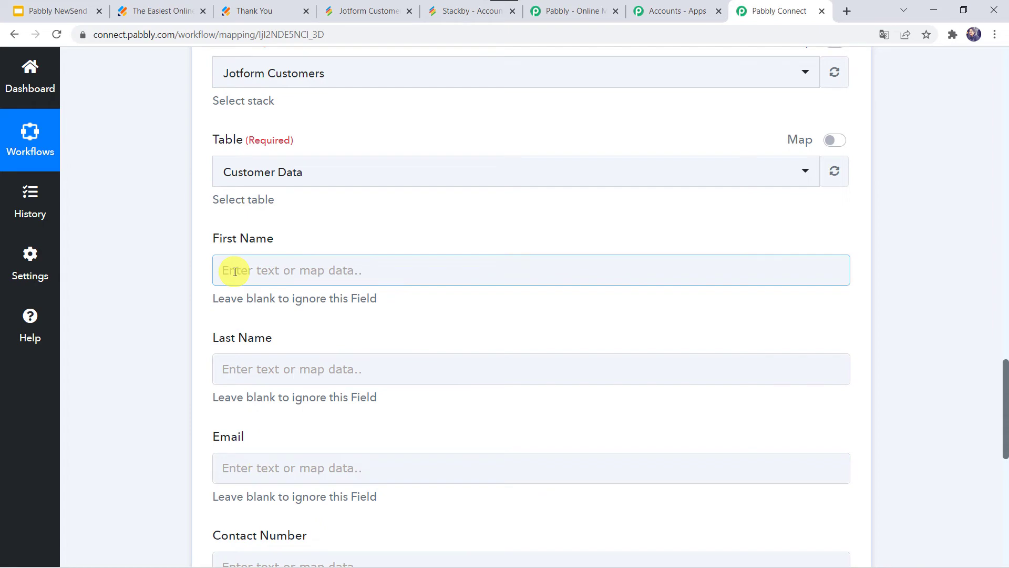
{"action": "scroll", "coordinate": [137, 138], "scroll_direction": "up", "scroll_amount": 15}
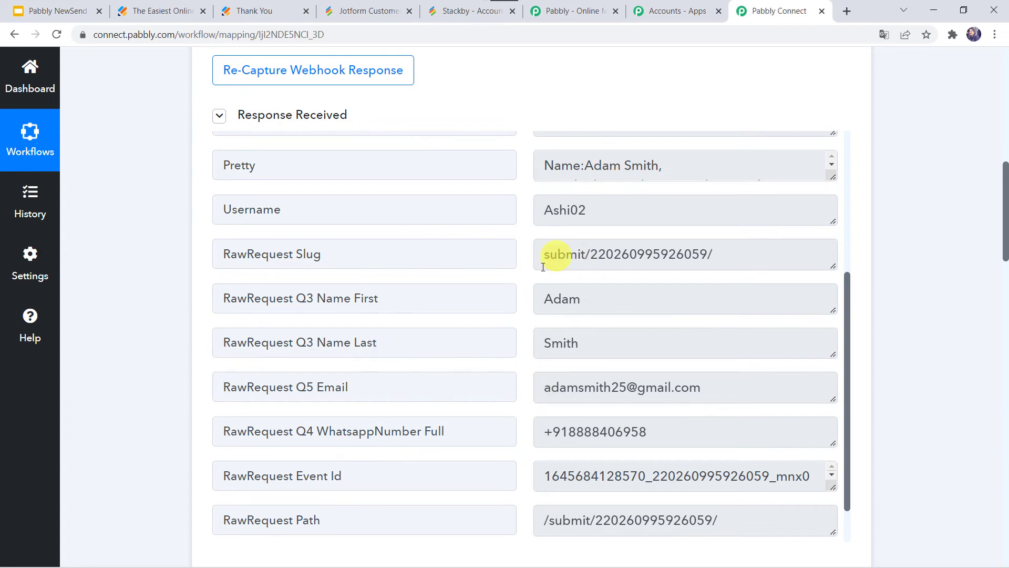
{"action": "scroll", "coordinate": [153, 421], "scroll_direction": "down", "scroll_amount": 18}
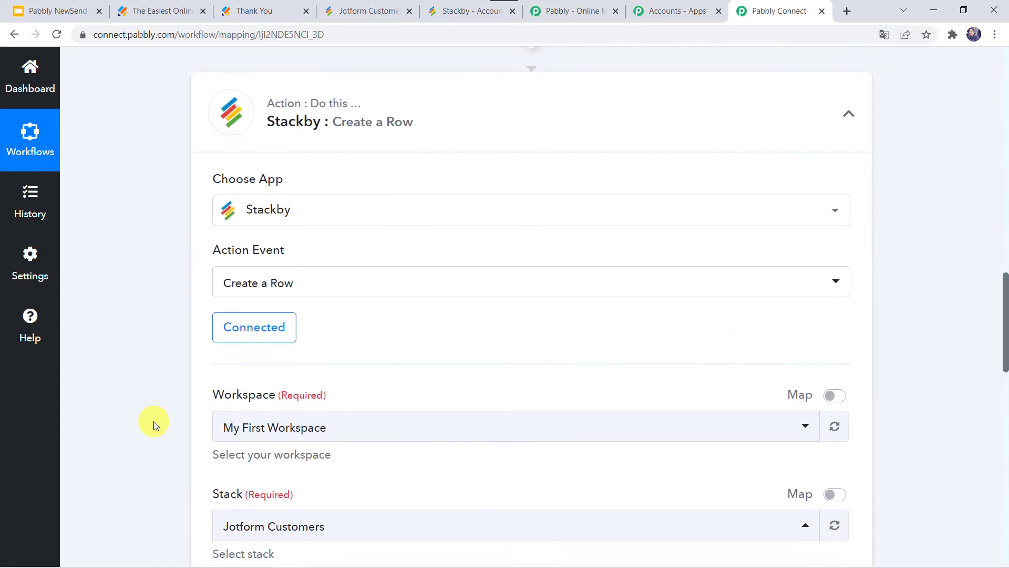
{"action": "scroll", "coordinate": [153, 421], "scroll_direction": "down", "scroll_amount": 2}
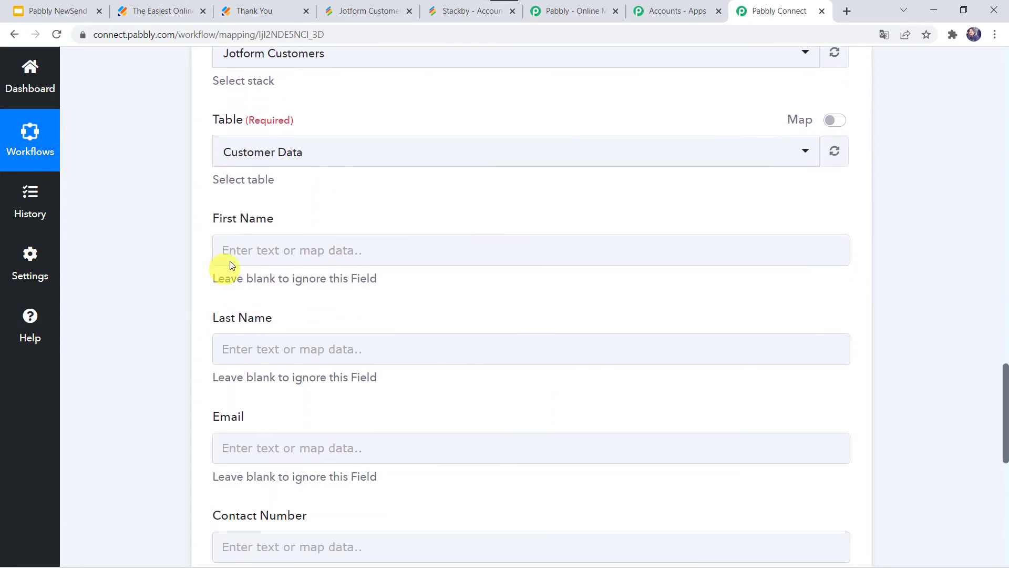
{"action": "left_click", "coordinate": [252, 240]}
{"action": "left_click", "coordinate": [284, 371]}
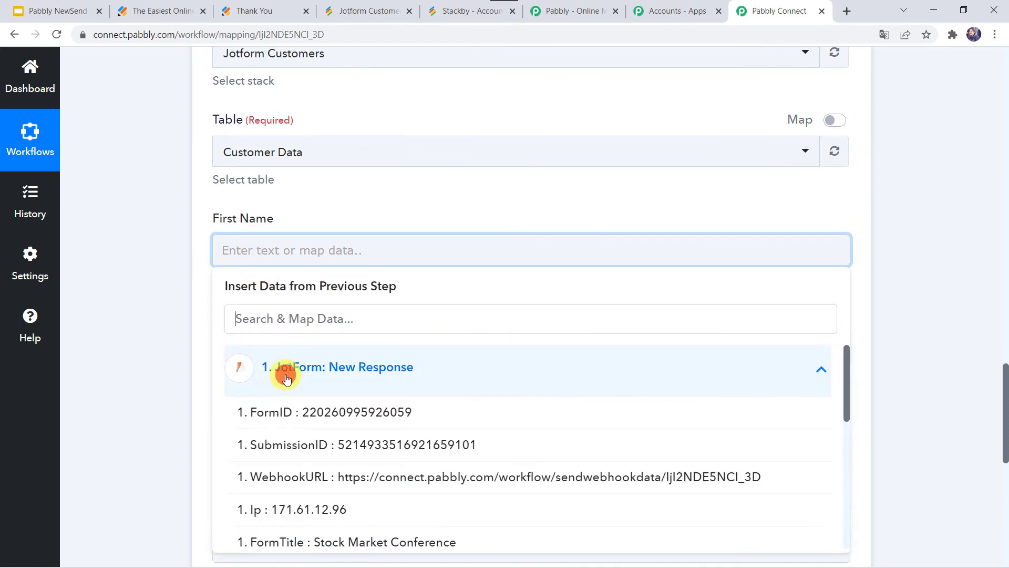
{"action": "scroll", "coordinate": [162, 426], "scroll_direction": "down", "scroll_amount": 1}
{"action": "scroll", "coordinate": [162, 426], "scroll_direction": "down", "scroll_amount": 2}
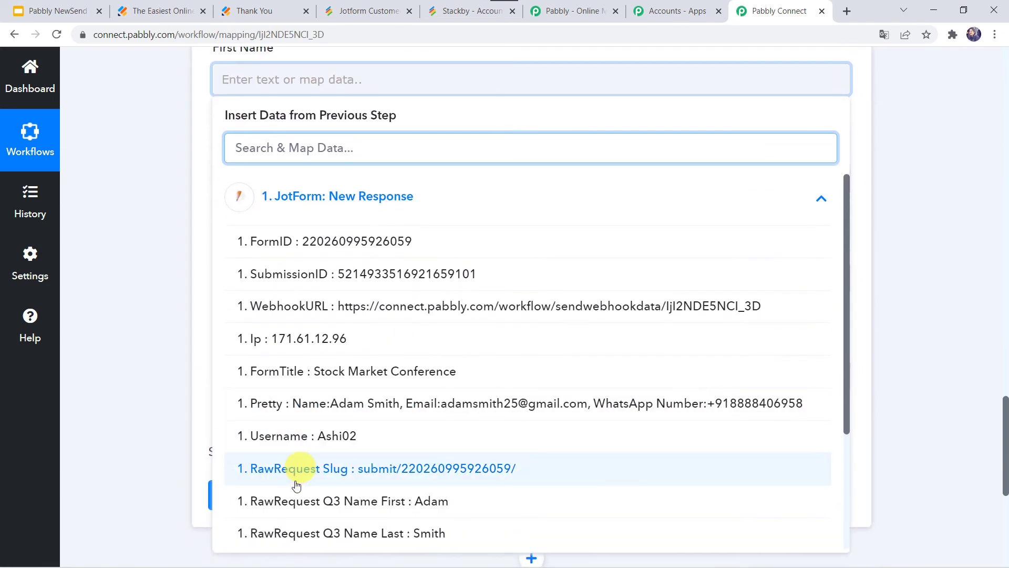
{"action": "left_click", "coordinate": [321, 499]}
{"action": "left_click", "coordinate": [136, 302]}
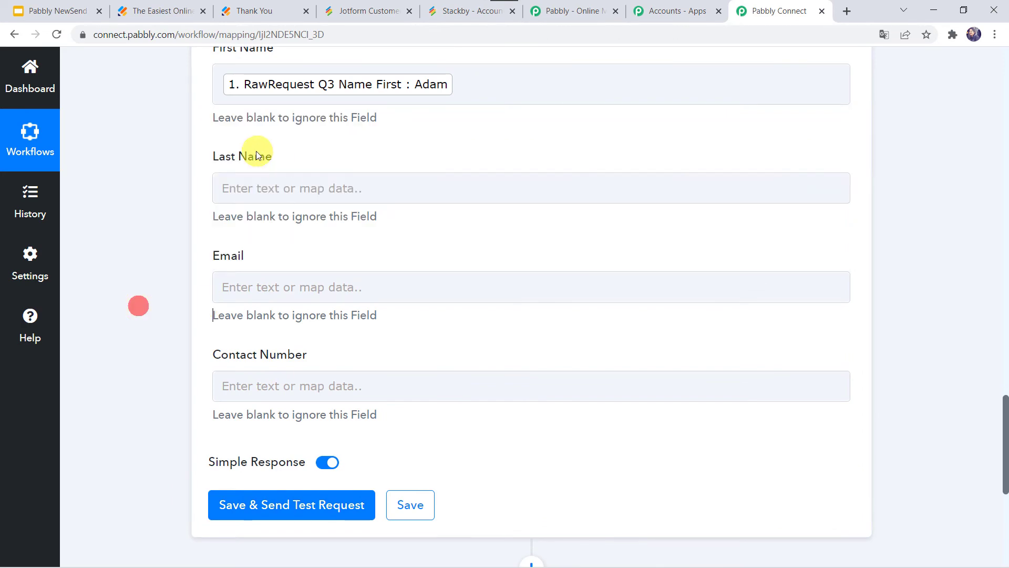
Map the submitted last name into the Last Name field
{"action": "left_click", "coordinate": [229, 186]}
{"action": "left_click", "coordinate": [284, 304]}
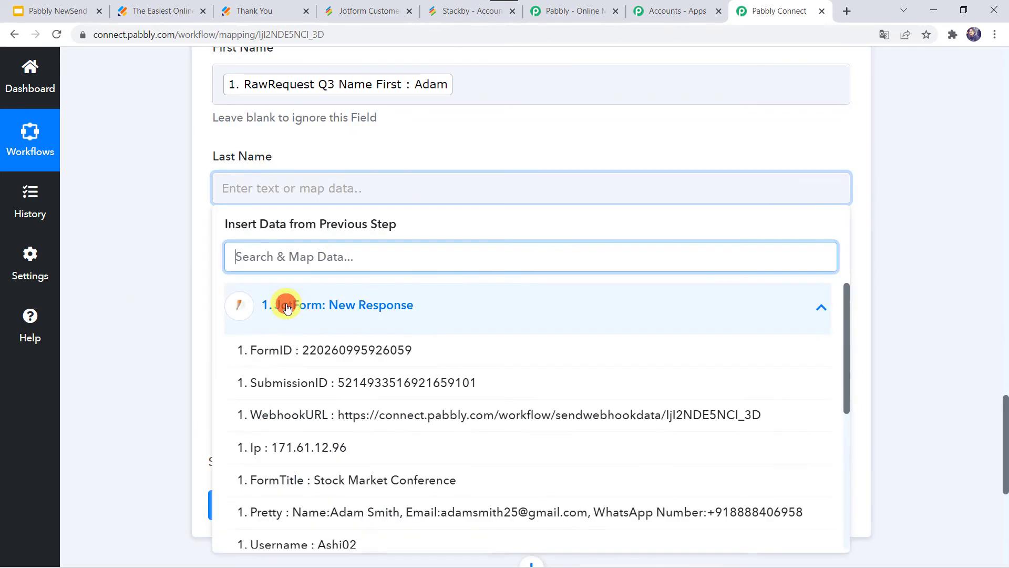
{"action": "scroll", "coordinate": [282, 305], "scroll_direction": "down", "scroll_amount": 5}
{"action": "left_click", "coordinate": [362, 374]}
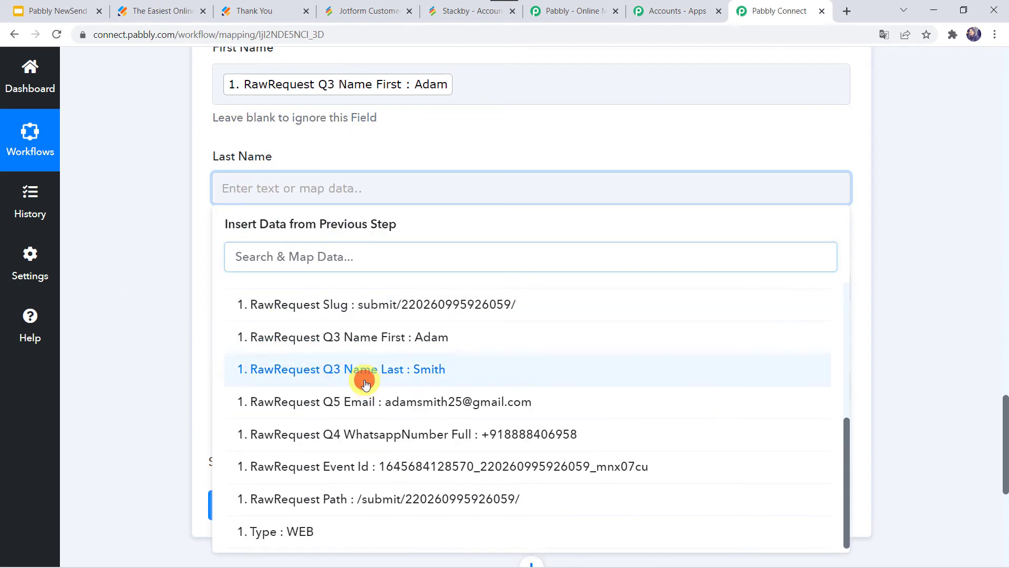
{"action": "left_click", "coordinate": [163, 335]}
Map the submitted email address into the Email field
{"action": "scroll", "coordinate": [163, 334], "scroll_direction": "down", "scroll_amount": 3}
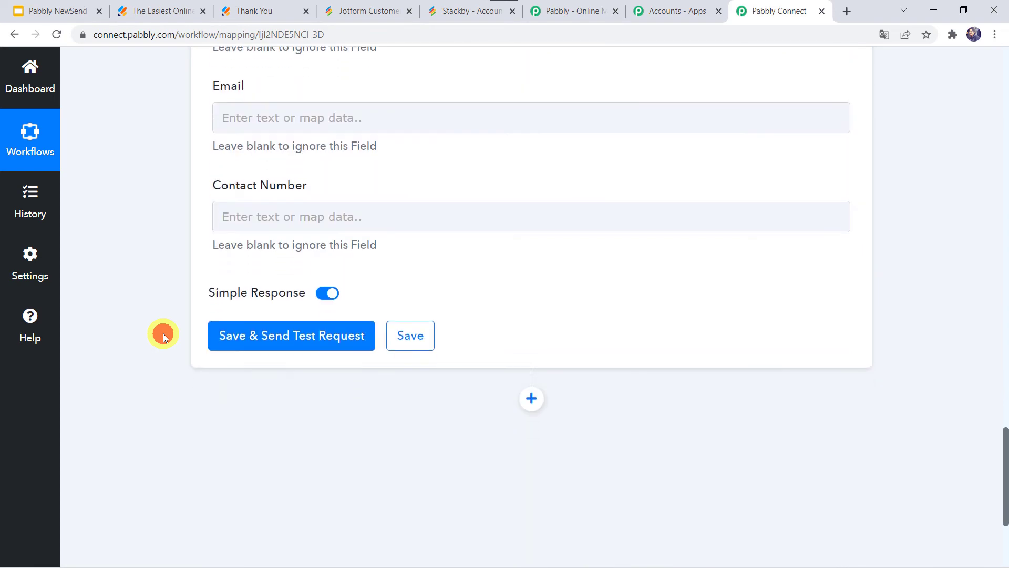
{"action": "left_click", "coordinate": [231, 113]}
{"action": "left_click", "coordinate": [289, 226]}
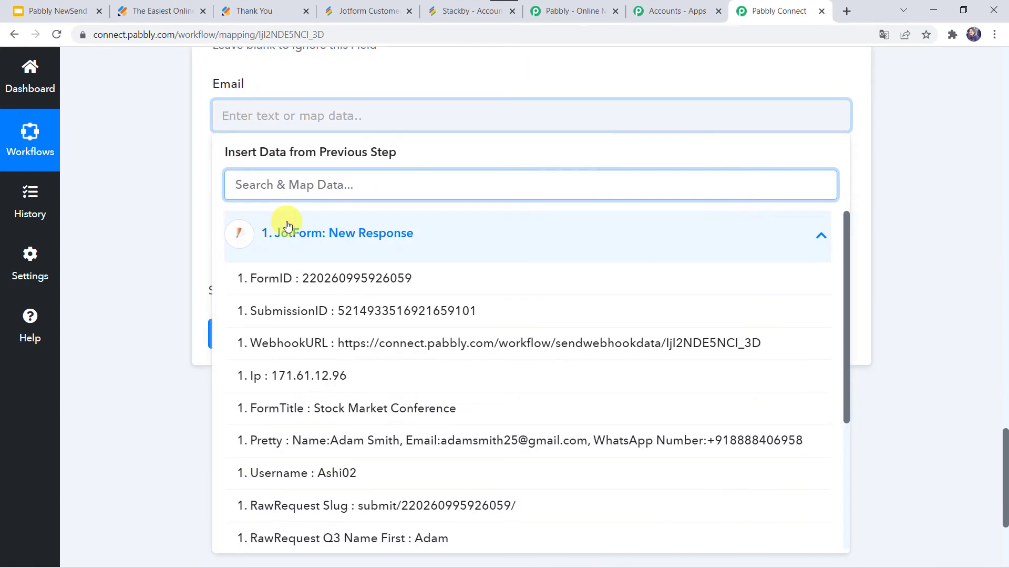
{"action": "type", "text": "@"}
{"action": "left_click", "coordinate": [361, 311]}
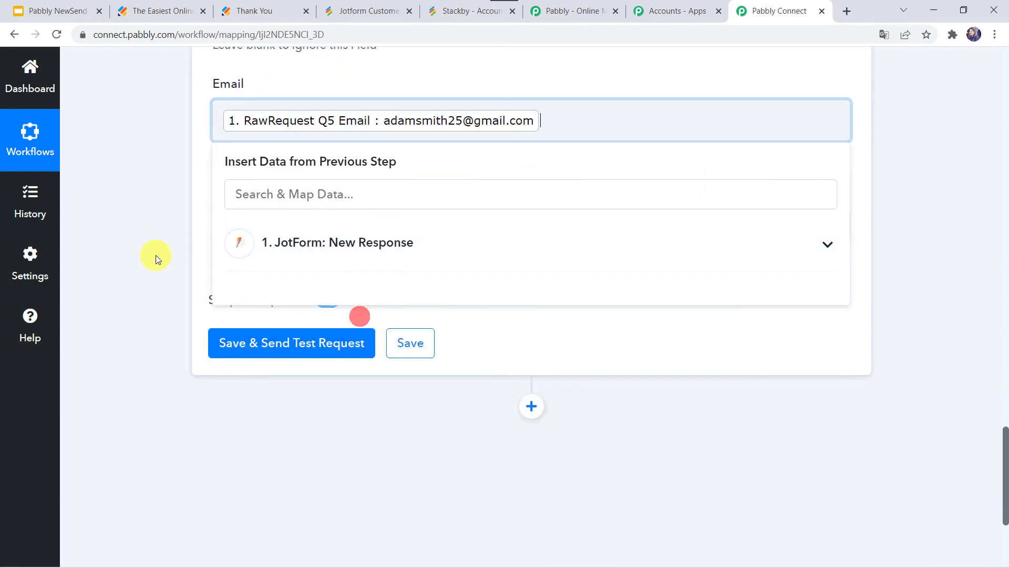
{"action": "left_click", "coordinate": [155, 256]}
Map the submitted WhatsApp number into the Contact Number field
{"action": "left_click", "coordinate": [272, 229]}
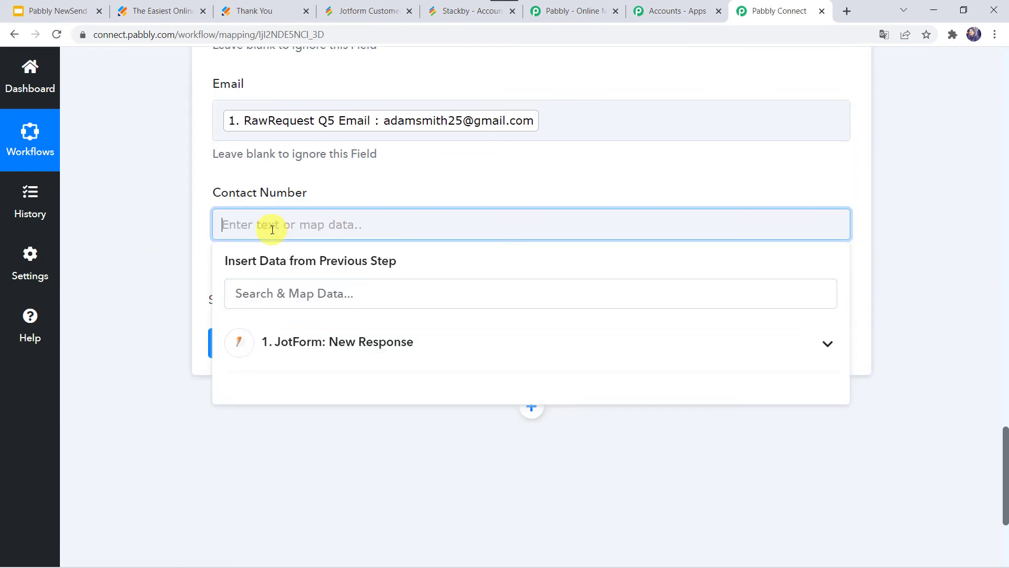
{"action": "type", "text": "+9"}
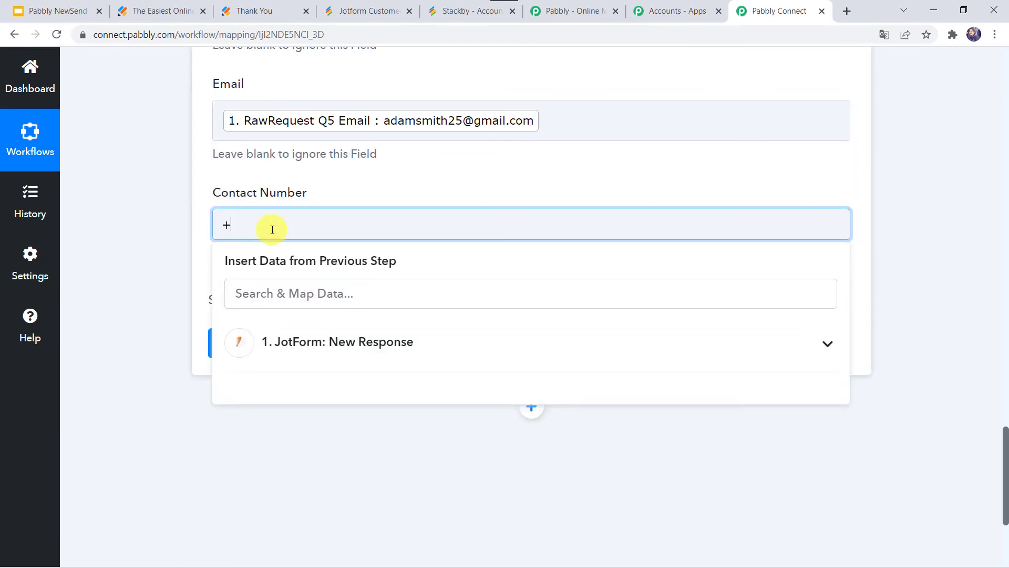
{"action": "key", "text": "BackSpace"}
{"action": "left_click", "coordinate": [273, 337]}
{"action": "type", "text": "+9"}
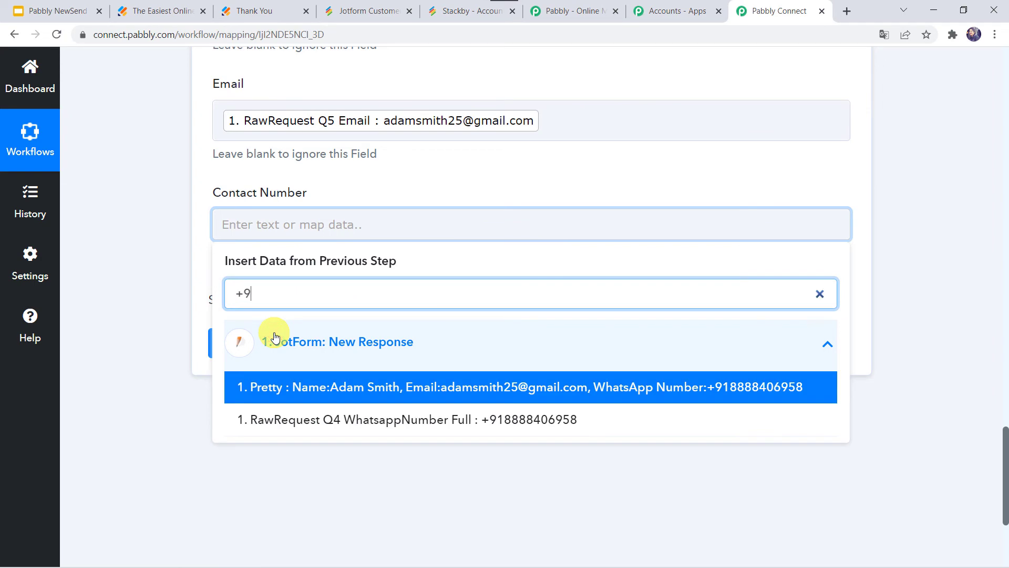
{"action": "left_click", "coordinate": [339, 425]}
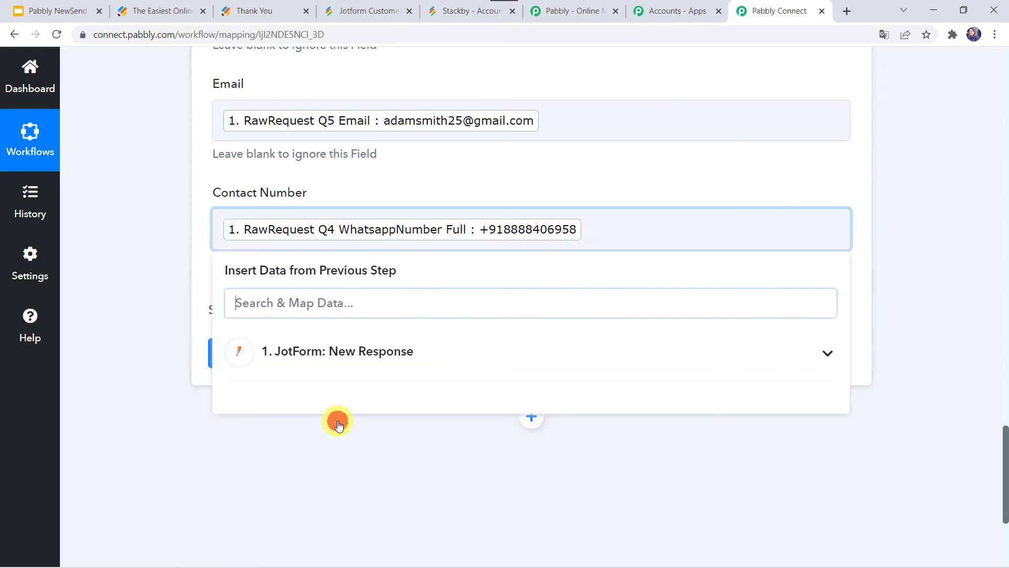
{"action": "left_click", "coordinate": [101, 233]}
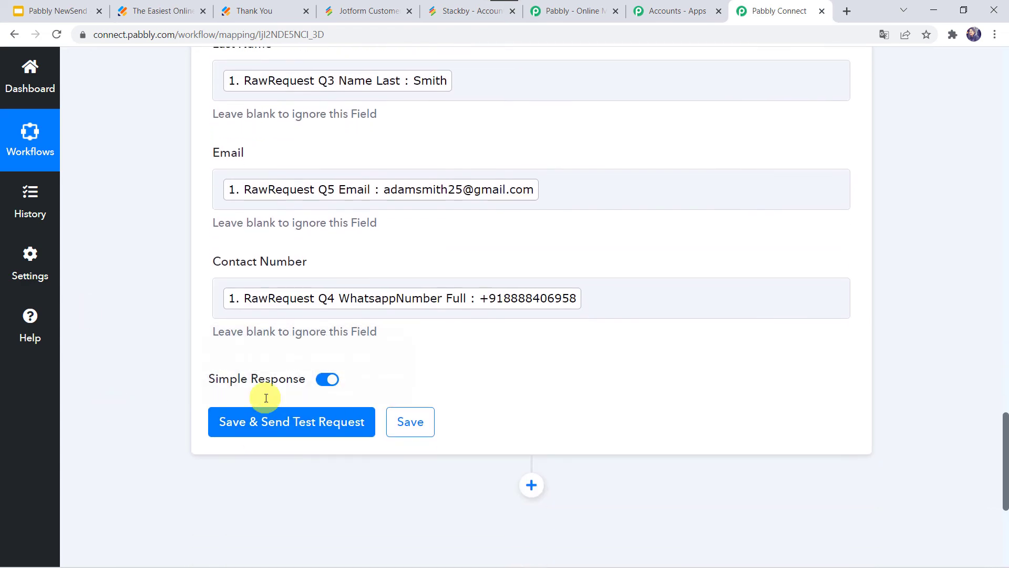
Save the mapping and send a test request that creates a Stackby row
{"action": "left_click", "coordinate": [289, 426]}
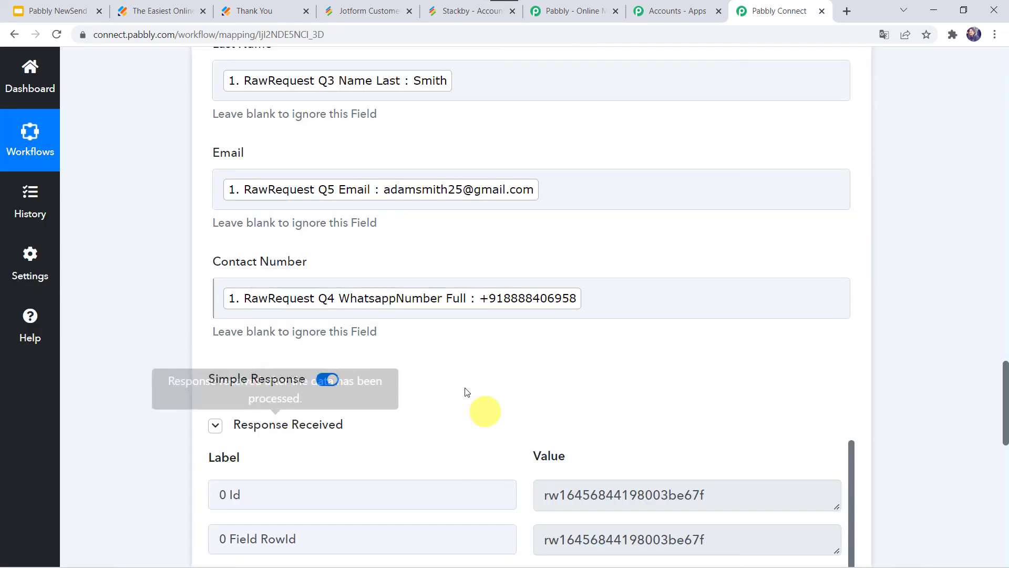
{"action": "scroll", "coordinate": [472, 465], "scroll_direction": "down", "scroll_amount": 1}
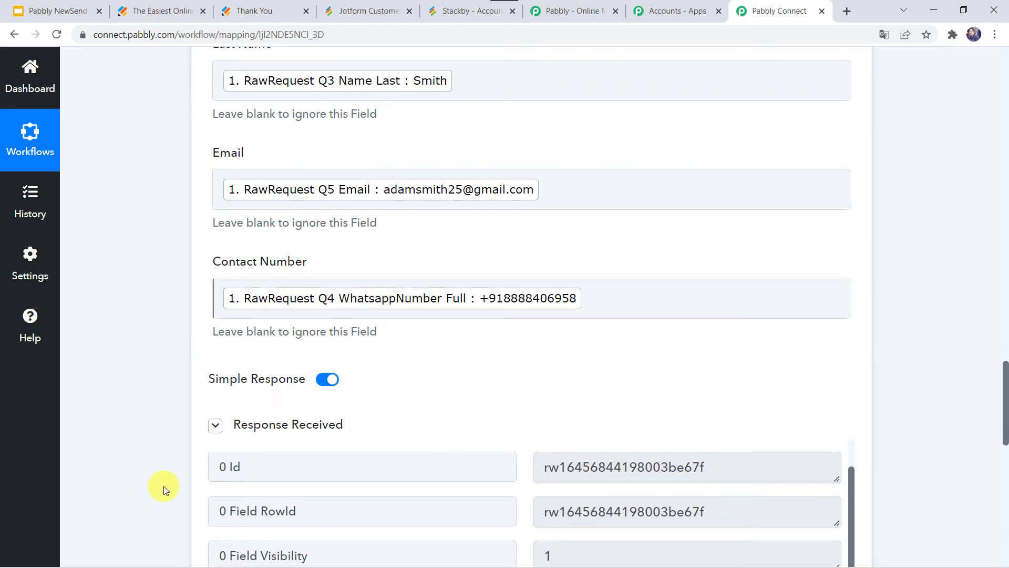
{"action": "scroll", "coordinate": [163, 488], "scroll_direction": "down", "scroll_amount": 3}
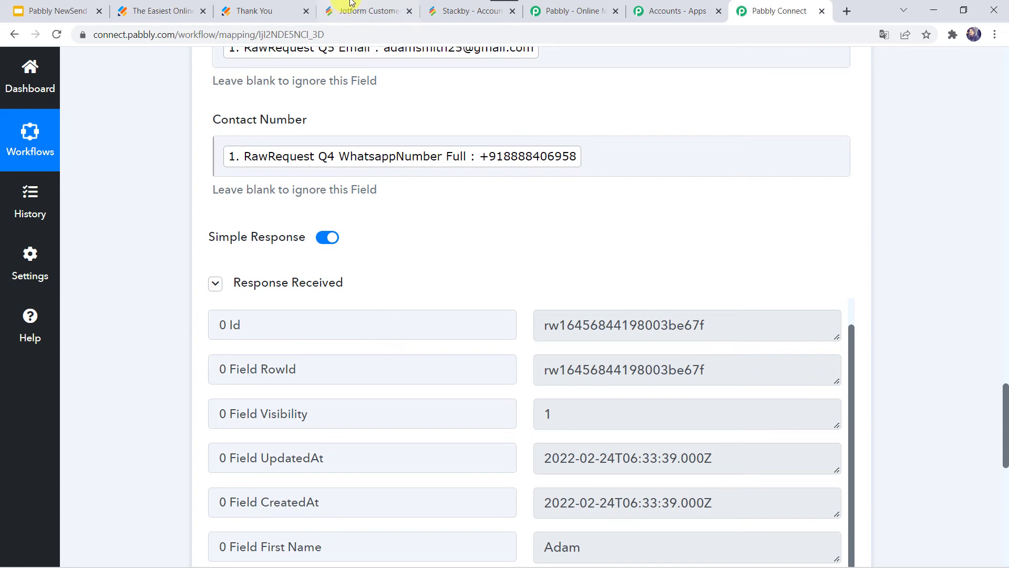
{"action": "left_click", "coordinate": [364, 9]}
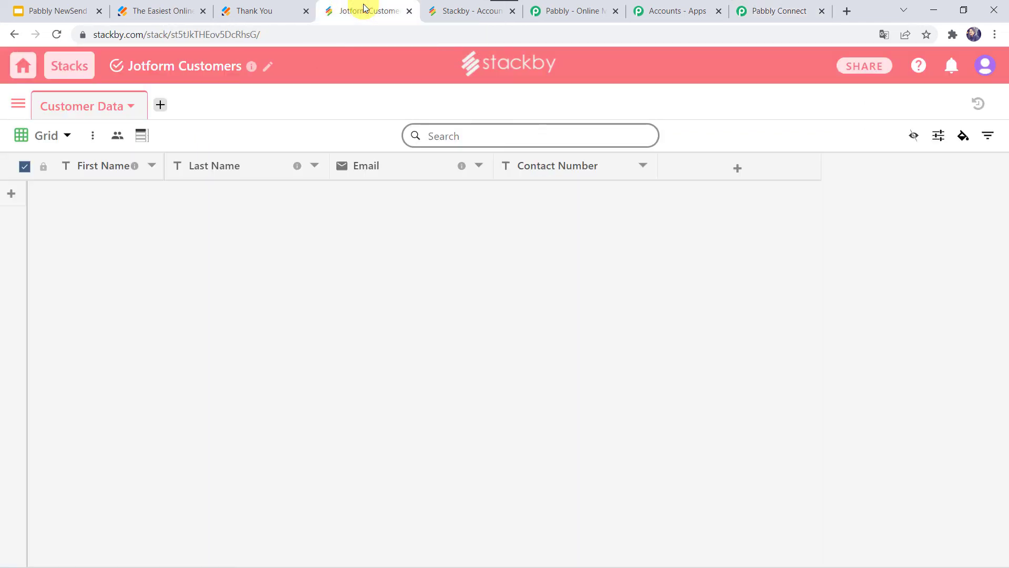
Reload Stackby's Customer Data table to confirm the test row, then return to Pabbly Connect
{"action": "left_click", "coordinate": [58, 34]}
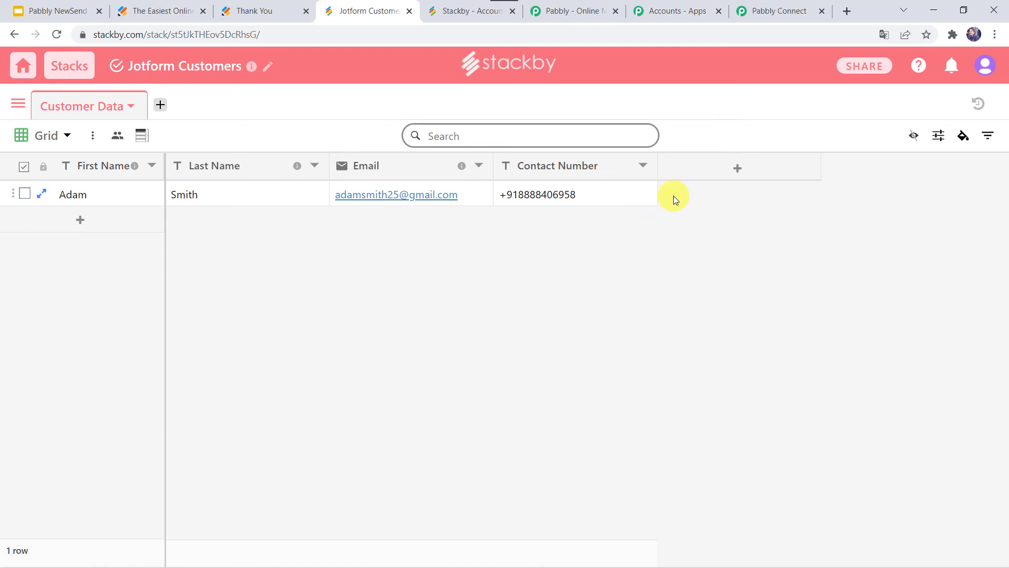
{"action": "left_click", "coordinate": [763, 10]}
{"action": "scroll", "coordinate": [166, 388], "scroll_direction": "down", "scroll_amount": 4}
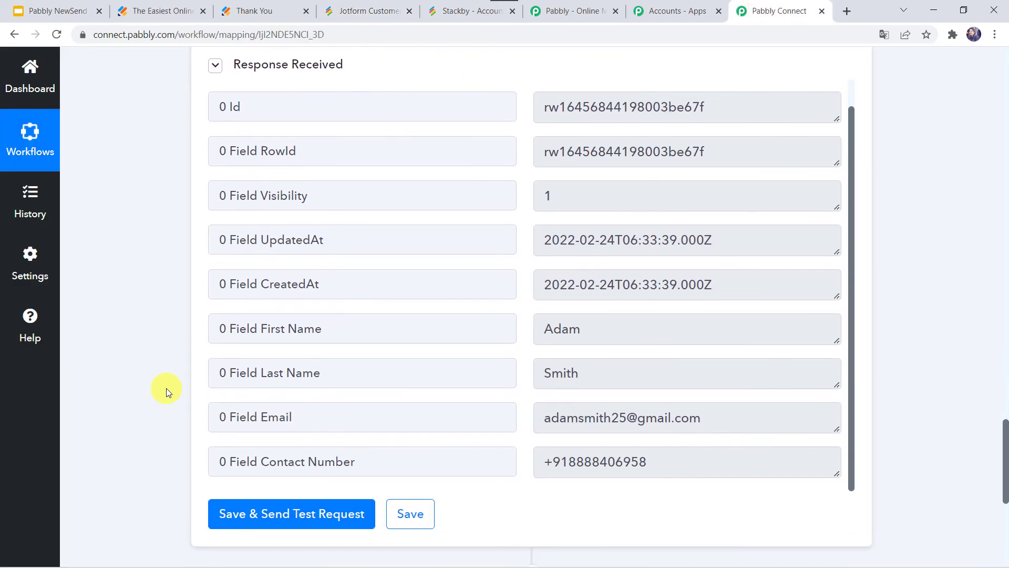
Save the Stackby action, dismiss the Data Saved confirmation, and return to Jotform's Publish page
{"action": "left_click", "coordinate": [404, 516]}
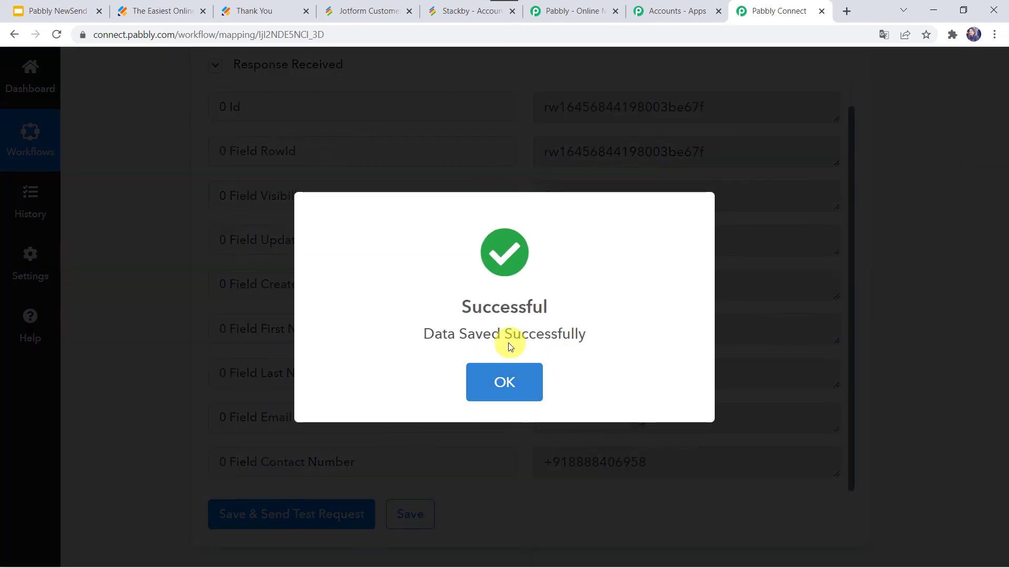
{"action": "left_click", "coordinate": [508, 369]}
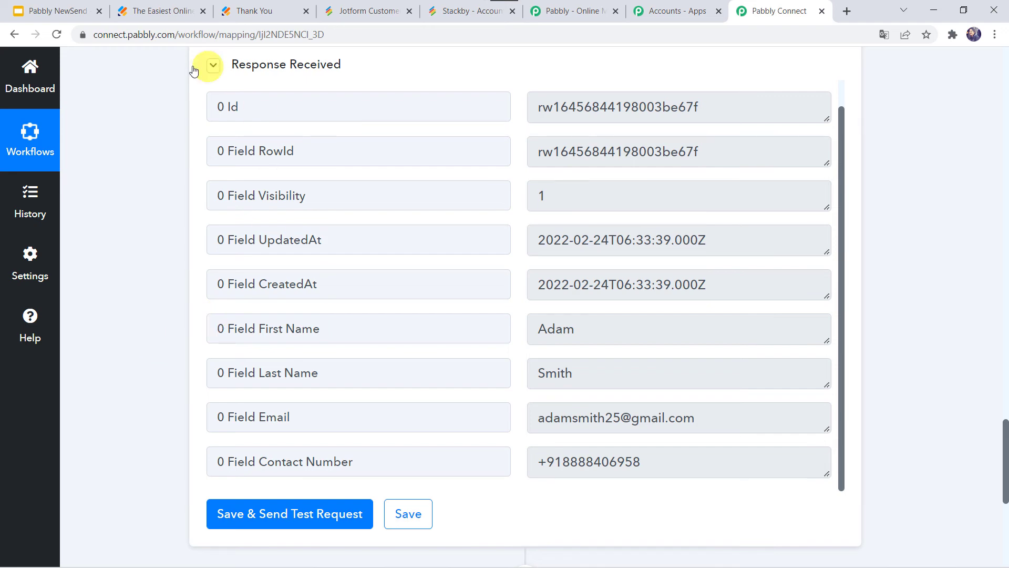
{"action": "left_click", "coordinate": [166, 17]}
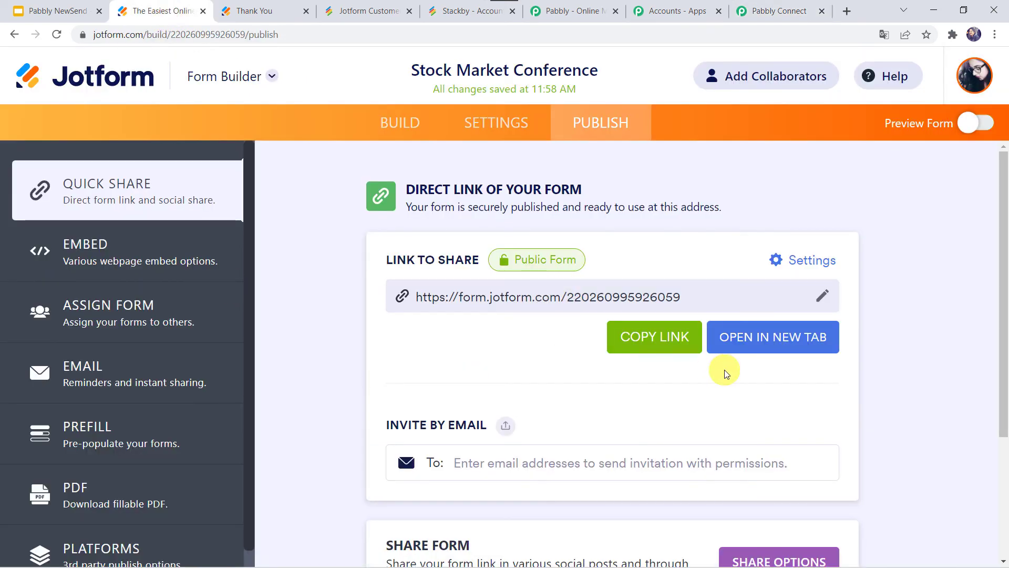
Open the live Stock Market Conference form and enter the respondent's name, email and WhatsApp number
{"action": "left_click", "coordinate": [761, 336]}
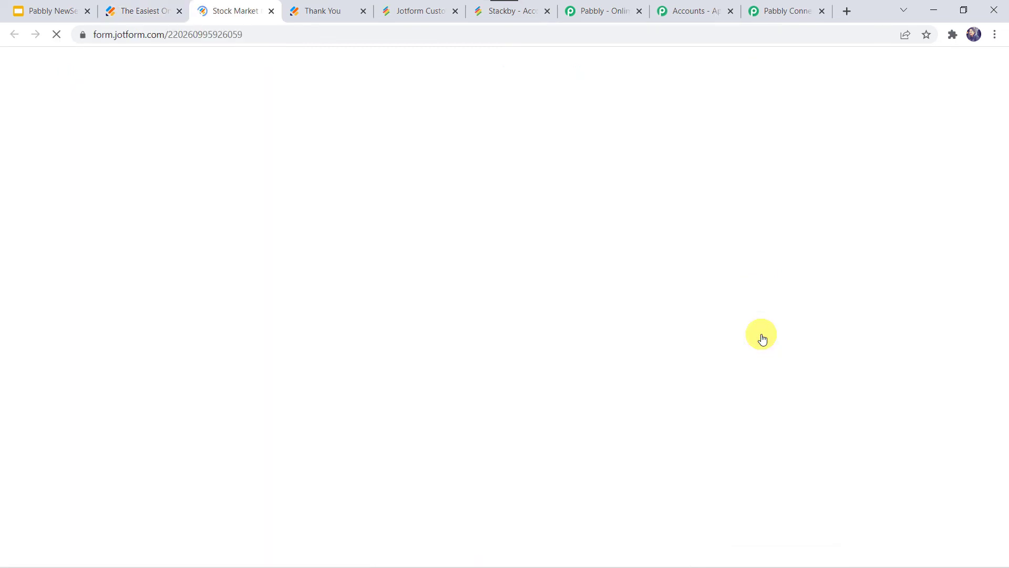
{"action": "scroll", "coordinate": [389, 294], "scroll_direction": "down", "scroll_amount": 2}
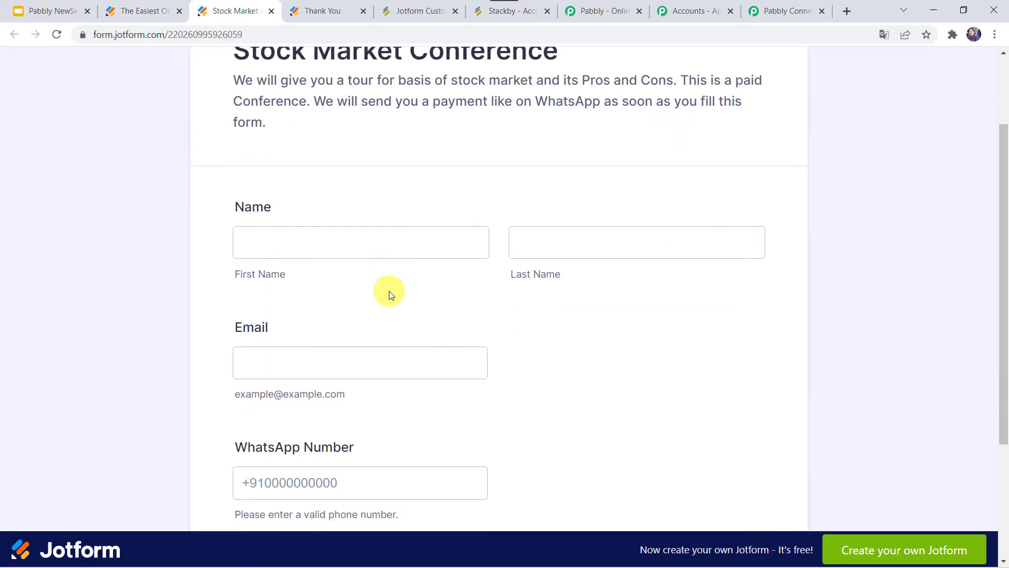
{"action": "left_click", "coordinate": [344, 242]}
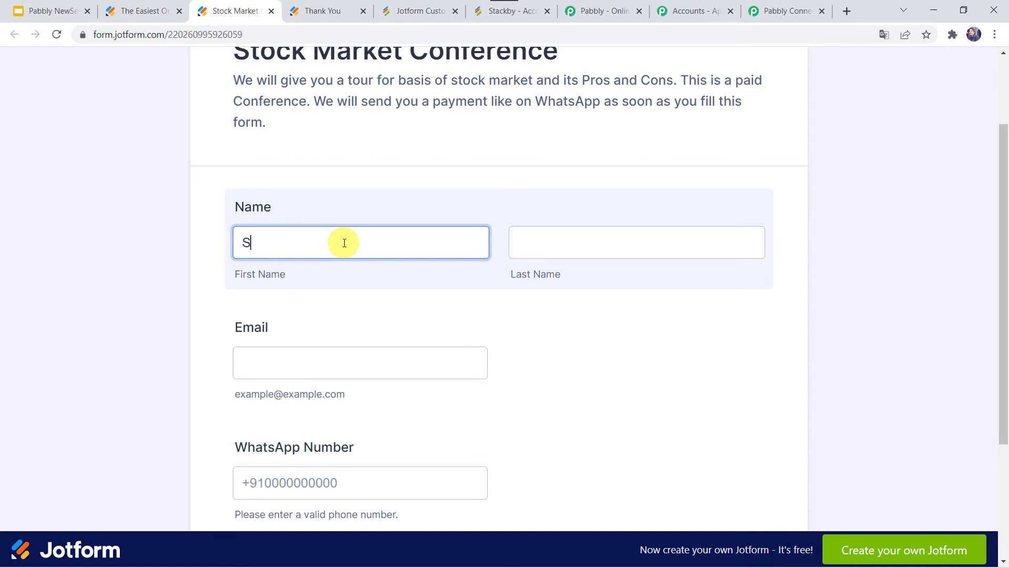
{"action": "key", "text": "Tab"}
{"action": "key", "text": "Tab"}
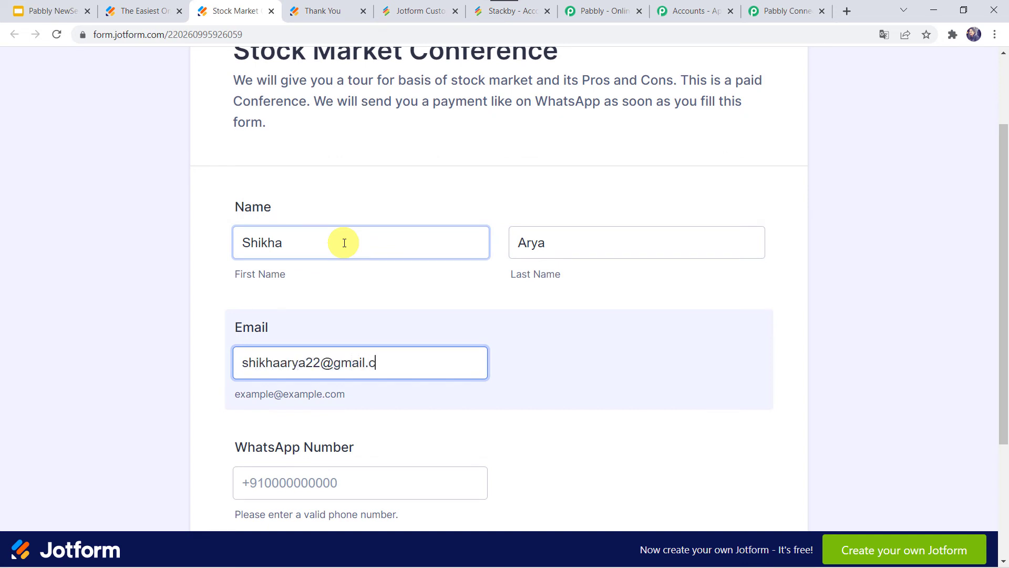
{"action": "key", "text": "Tab"}
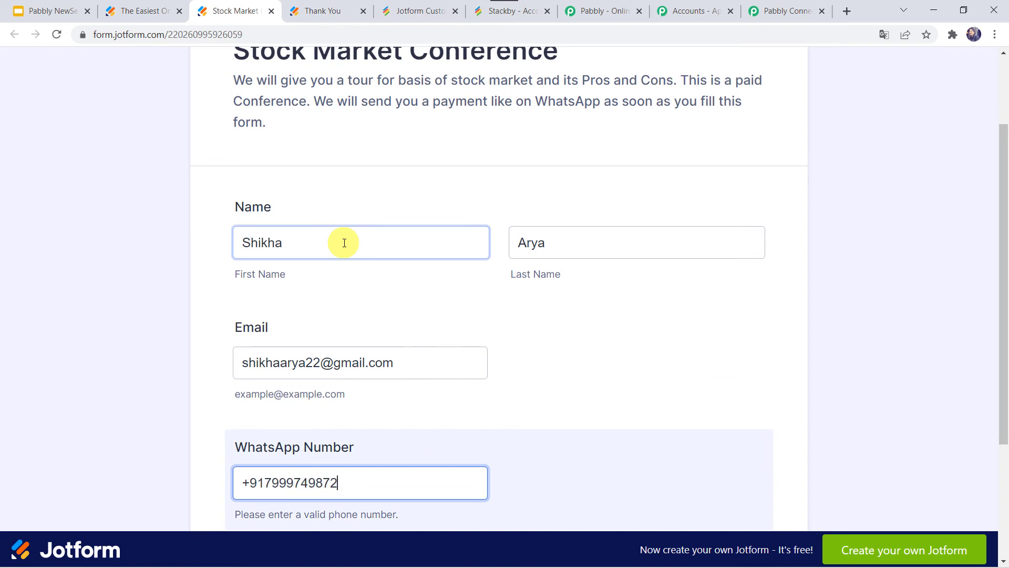
Submit the form and check Stackby's Customer Data for the new second row
{"action": "scroll", "coordinate": [344, 243], "scroll_direction": "down", "scroll_amount": 3}
{"action": "left_click", "coordinate": [497, 410]}
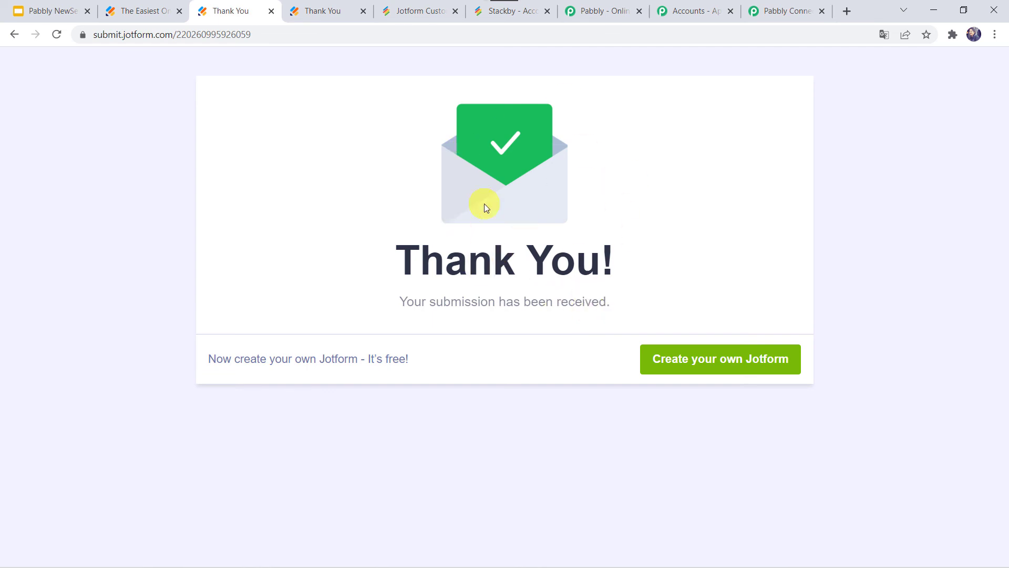
{"action": "left_click", "coordinate": [409, 7]}
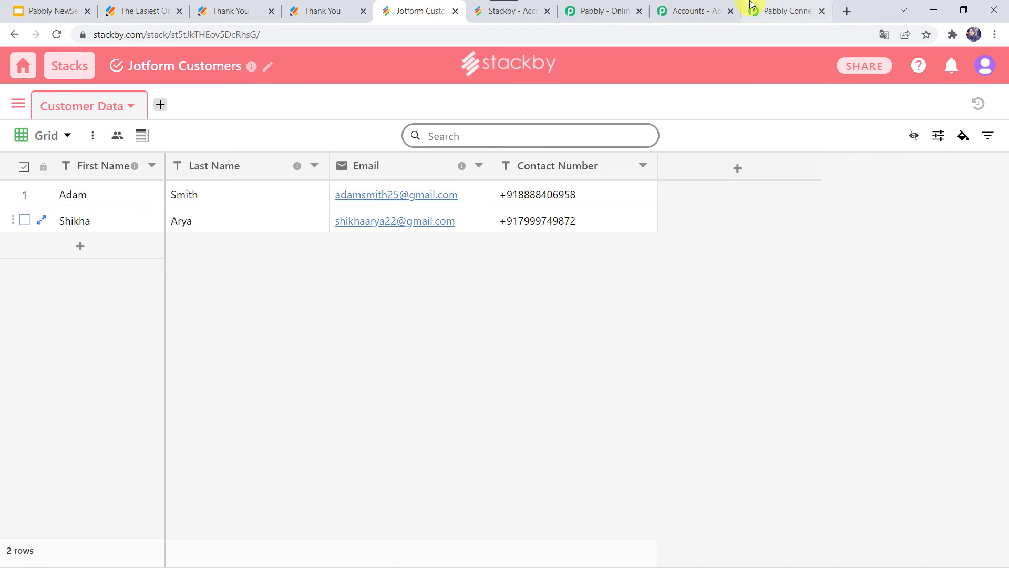
Return to the 'Jotform to Stackby Integration' workflow and collapse the JotForm trigger card
{"action": "left_click", "coordinate": [786, 5]}
{"action": "scroll", "coordinate": [177, 175], "scroll_direction": "up", "scroll_amount": 15}
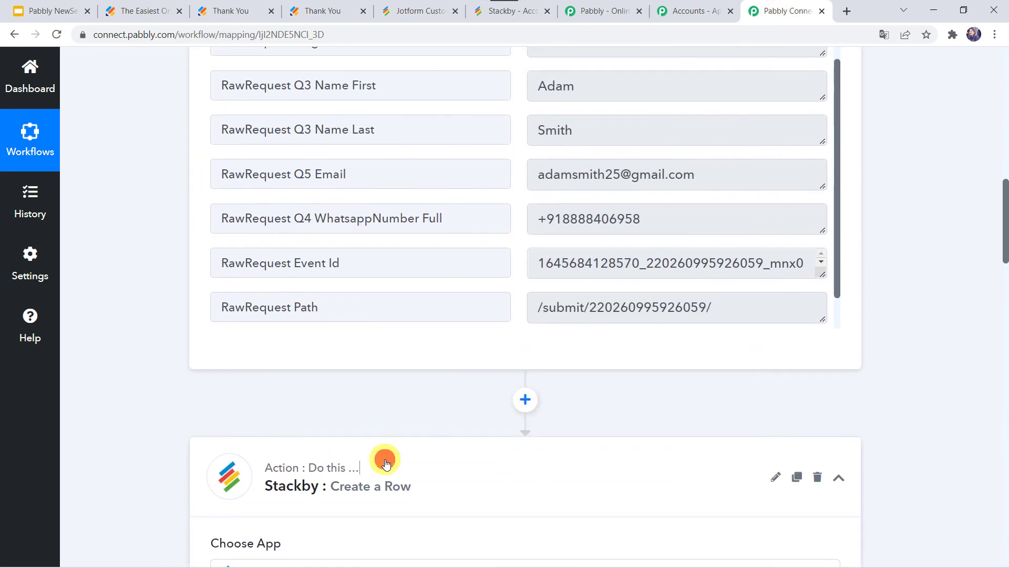
{"action": "scroll", "coordinate": [381, 462], "scroll_direction": "up", "scroll_amount": 10}
{"action": "left_click", "coordinate": [442, 269]}
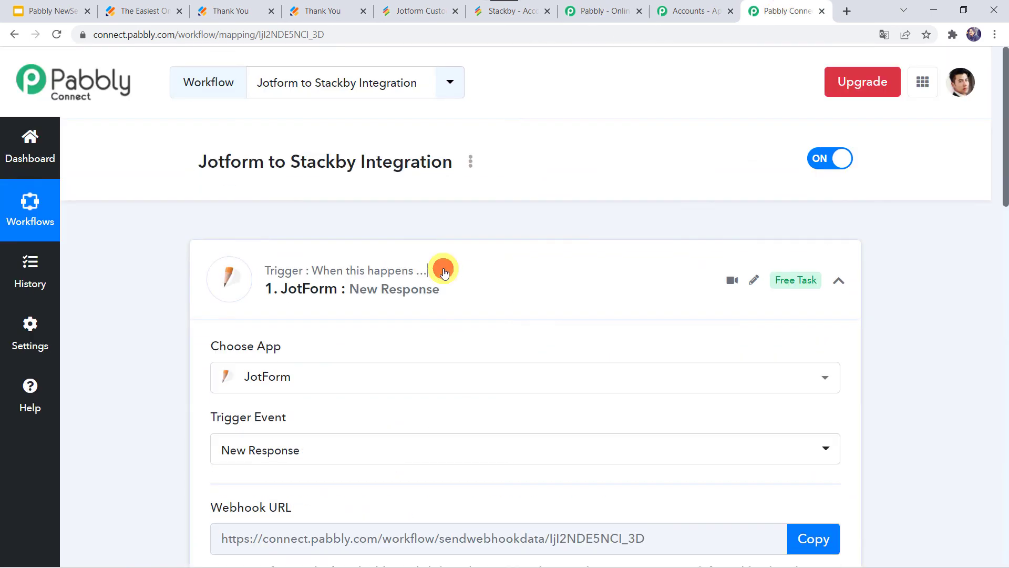